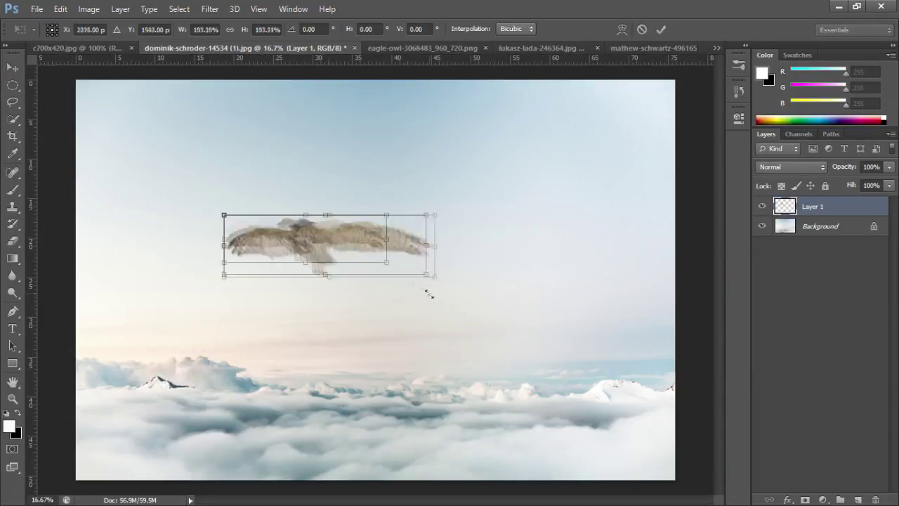
# Step: Place the owl over the clouds with a small, tilted basket just below its feet
pyautogui.moveTo(425, 293)
pyautogui.mouseDown()
pyautogui.moveTo(471, 256)
pyautogui.moveTo(435, 256)
pyautogui.mouseUp()
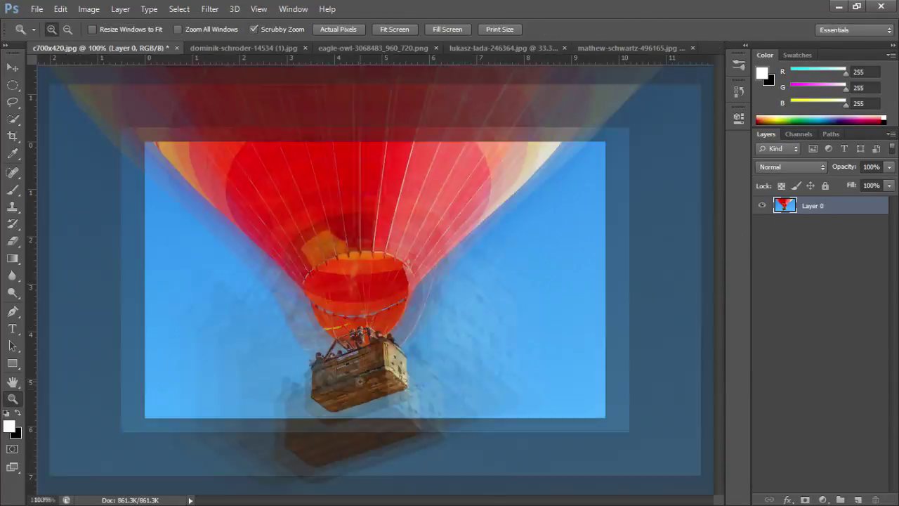
pyautogui.press('p')
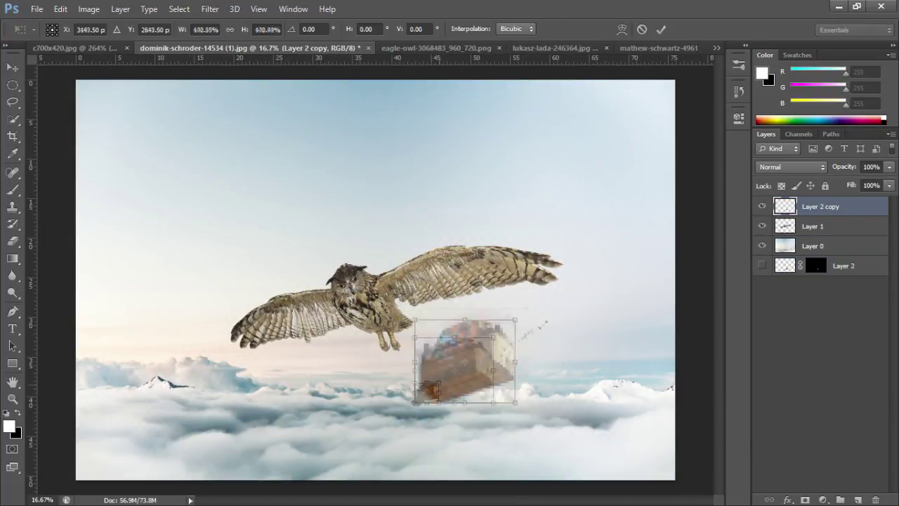
pyautogui.moveTo(439, 381); pyautogui.dragTo(393, 375)
pyautogui.moveTo(435, 348); pyautogui.dragTo(442, 330)
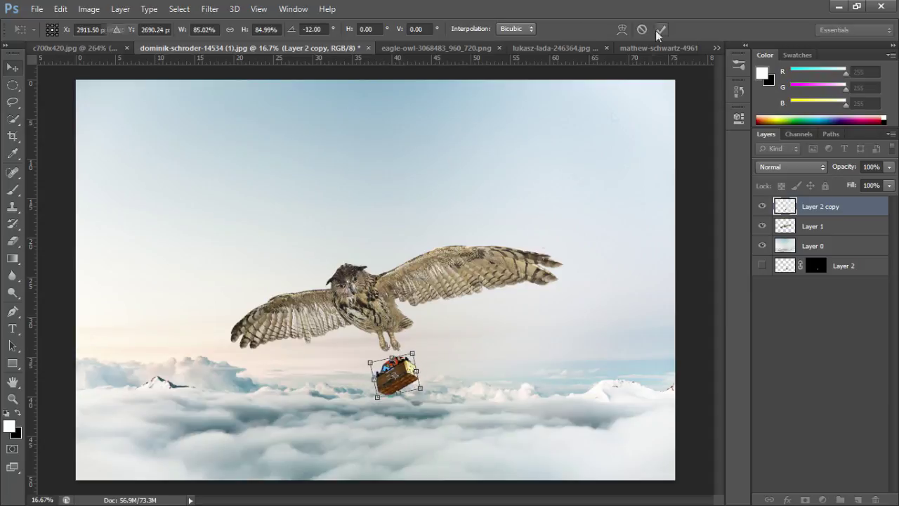
pyautogui.press('Return')
# Step: Add a layer mask to the basket and enlarge the owl slightly
pyautogui.click(805, 500)
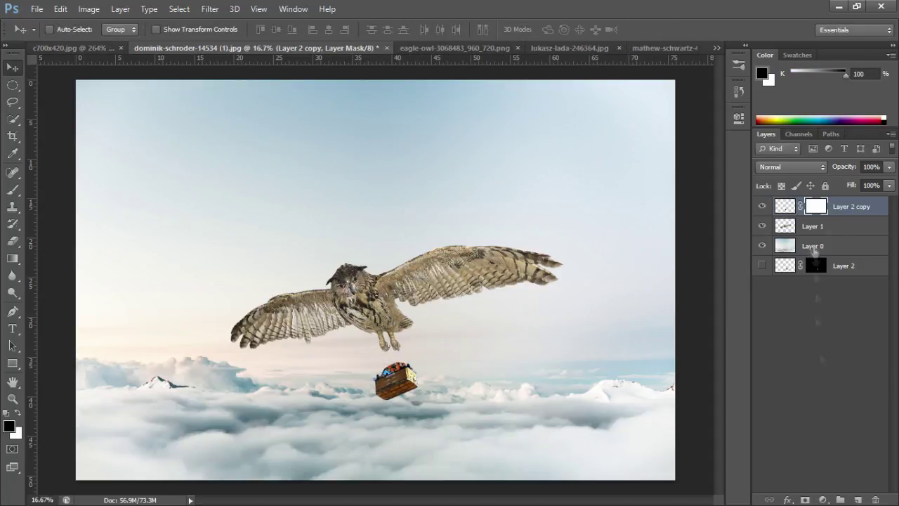
pyautogui.click(813, 226)
pyautogui.hotkey('ctrl', 't')
pyautogui.moveTo(572, 246); pyautogui.dragTo(585, 231)
pyautogui.press('Return')
# Step: Paint black on the basket mask to hide the orange balloon canopy
pyautogui.press('z')
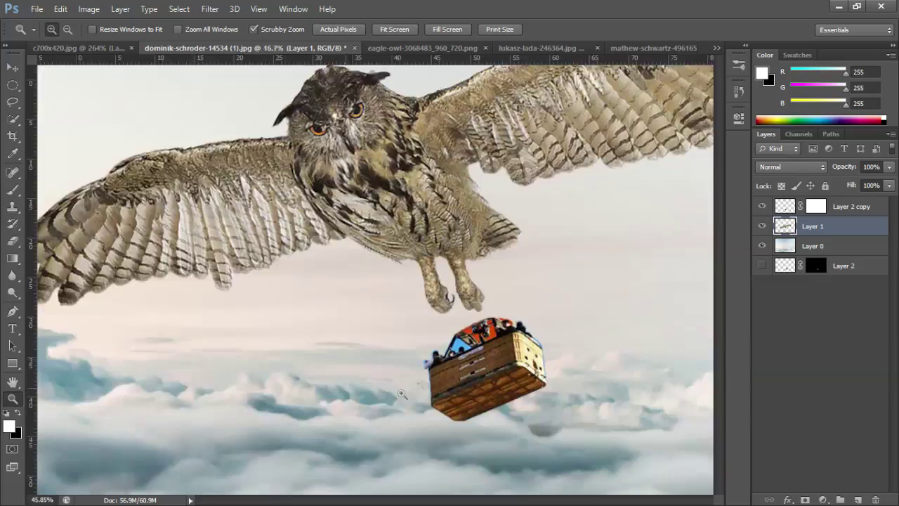
pyautogui.moveTo(391, 378); pyautogui.dragTo(492, 378)
pyautogui.click(816, 206)
pyautogui.press('b')
pyautogui.press('x')
pyautogui.moveTo(559, 345); pyautogui.dragTo(557, 278)
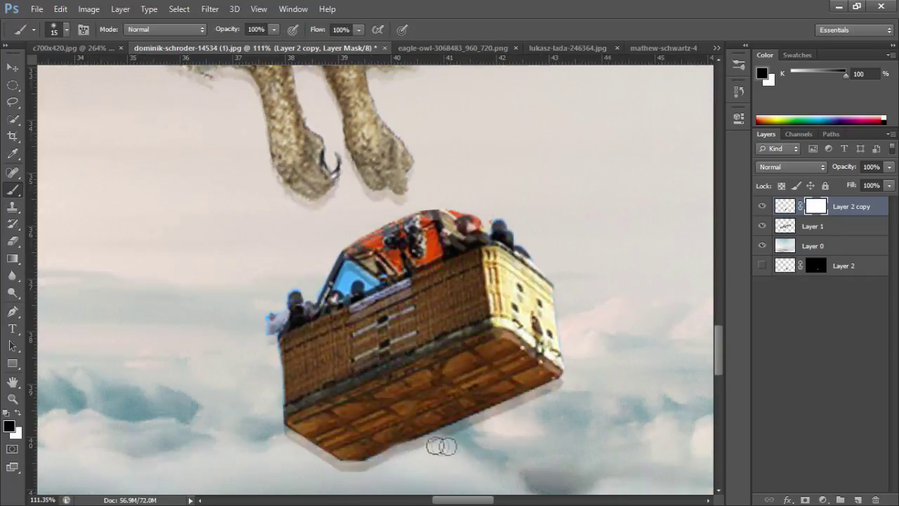
pyautogui.scroll(2, 281, 370)
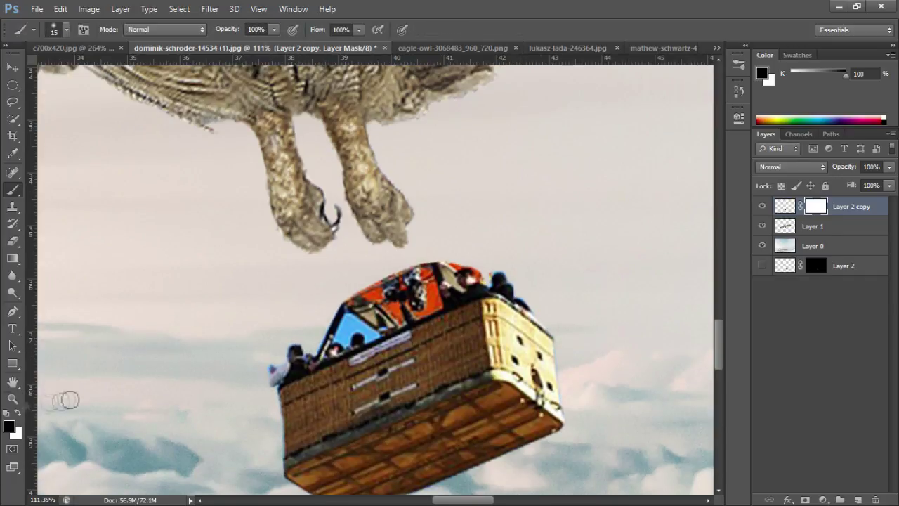
pyautogui.scroll(5, 300, 322)
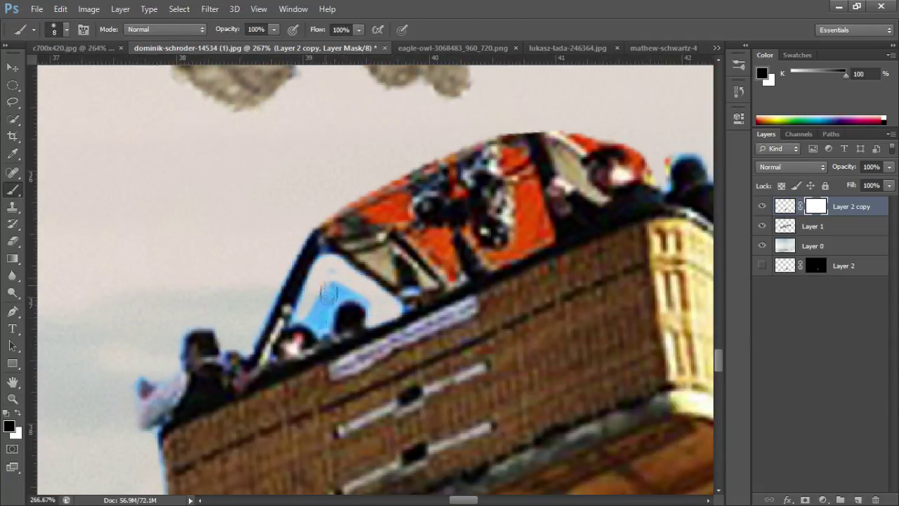
pyautogui.scroll(2, 342, 290)
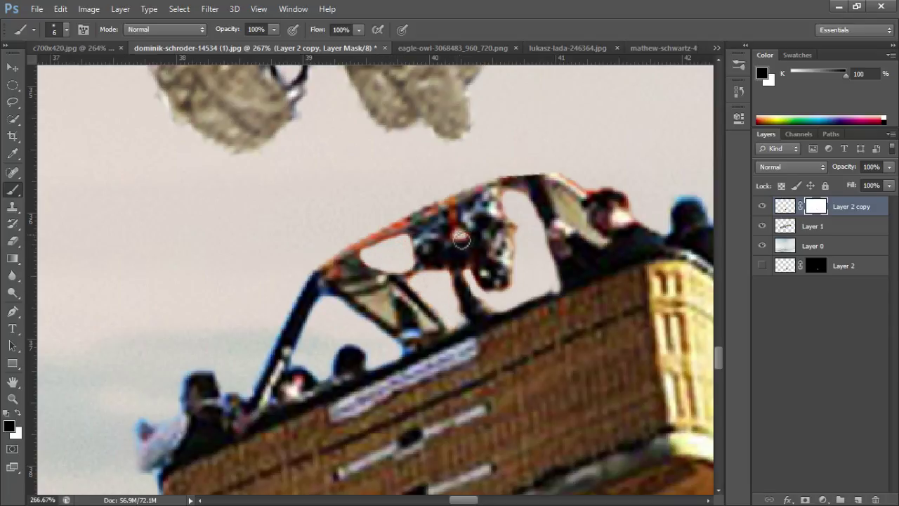
pyautogui.press('z')
pyautogui.moveTo(387, 295); pyautogui.dragTo(316, 295)
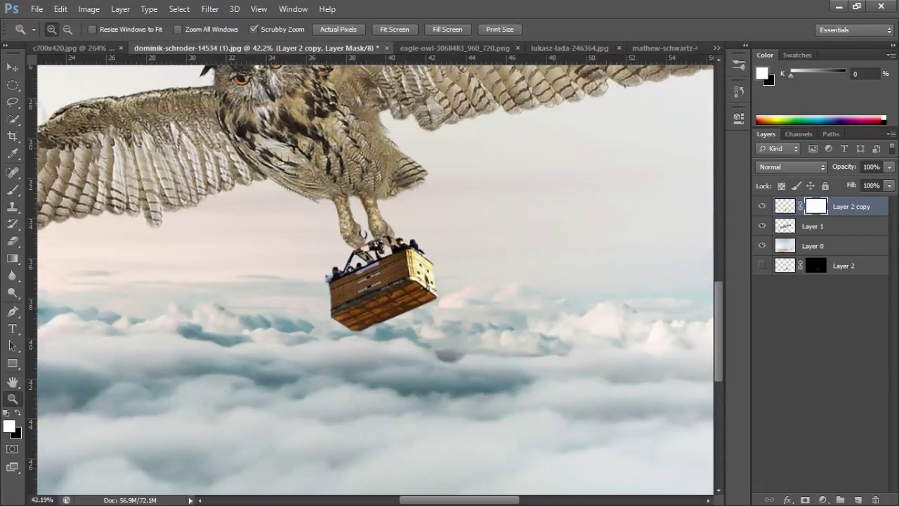
# Step: Move the owl layer above the basket and reposition the owl over it
pyautogui.press('v')
pyautogui.moveTo(383, 281); pyautogui.dragTo(404, 333)
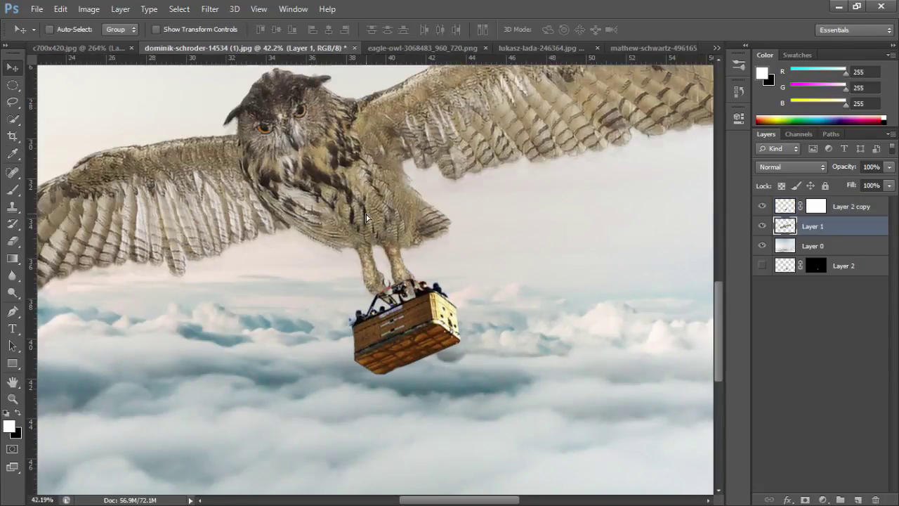
pyautogui.moveTo(812, 226); pyautogui.dragTo(813, 204)
# Step: Lower and tilt the basket so it sits under the owl's talons
pyautogui.moveTo(449, 253); pyautogui.dragTo(453, 246)
pyautogui.hotkey('ctrl', 't')
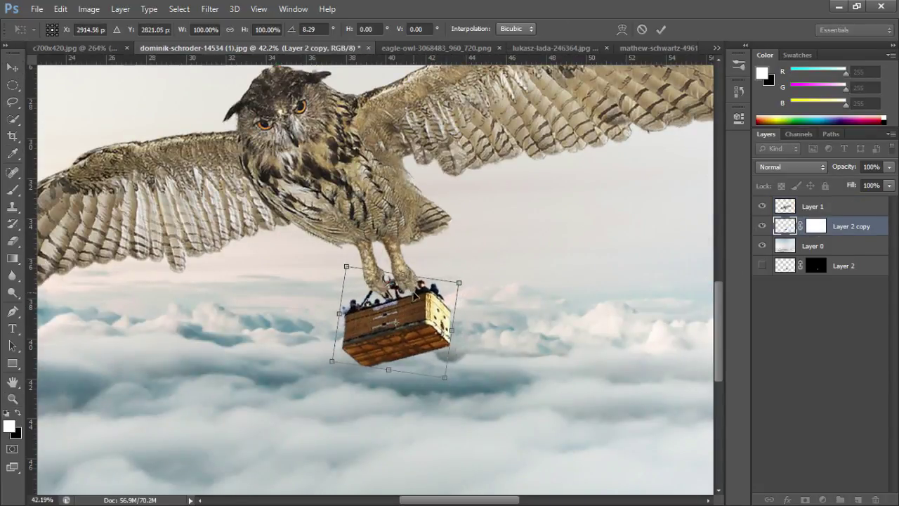
pyautogui.moveTo(422, 323); pyautogui.dragTo(450, 309)
pyautogui.press('Return')
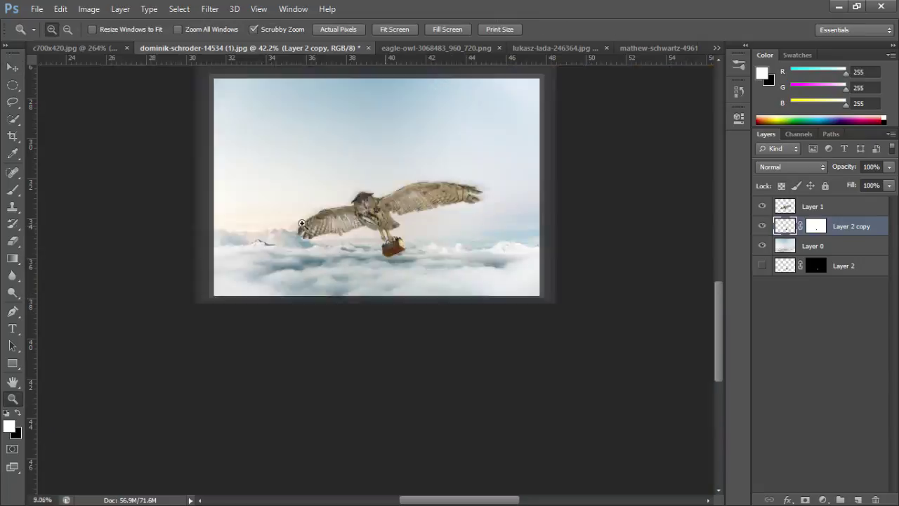
pyautogui.moveTo(382, 206); pyautogui.dragTo(491, 206)
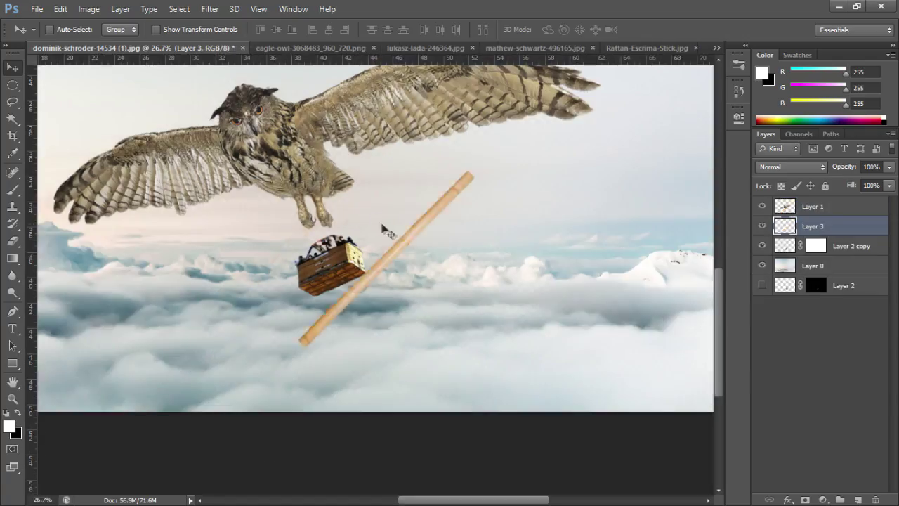
# Step: Reshape the stick in the owl's talons and mask out its right tip
pyautogui.press('Return')
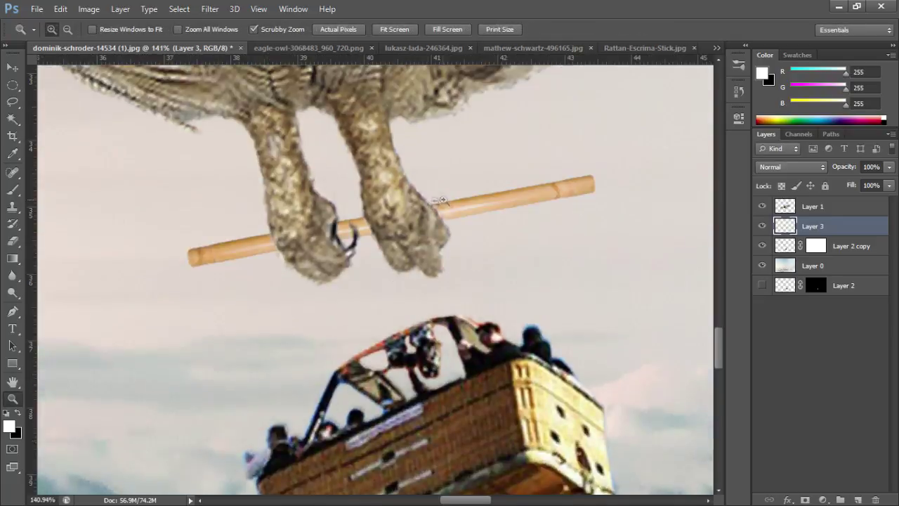
pyautogui.hotkey('ctrl', 't')
pyautogui.moveTo(541, 271)
pyautogui.mouseDown()
pyautogui.moveTo(559, 281)
pyautogui.moveTo(536, 270)
pyautogui.mouseUp()
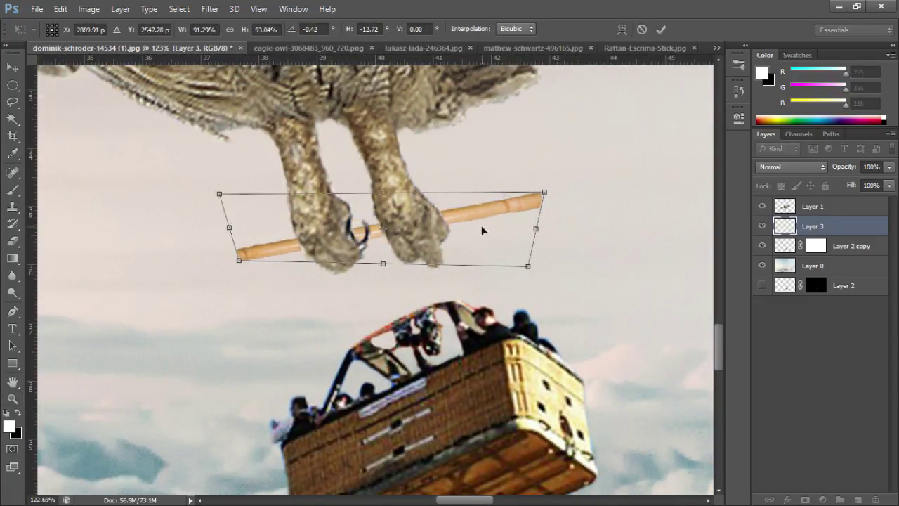
pyautogui.press('Return')
pyautogui.press('b')
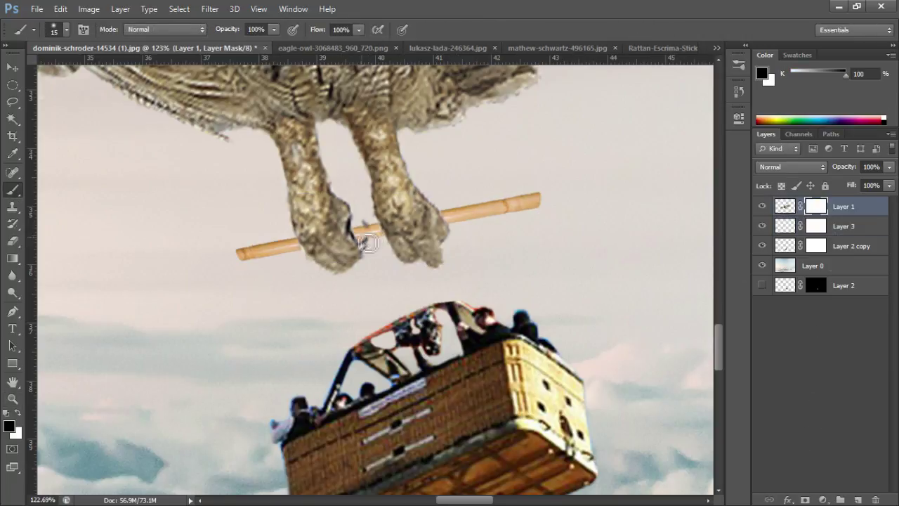
pyautogui.hotkey('alt', '[')
pyautogui.moveTo(536, 202); pyautogui.dragTo(546, 225)
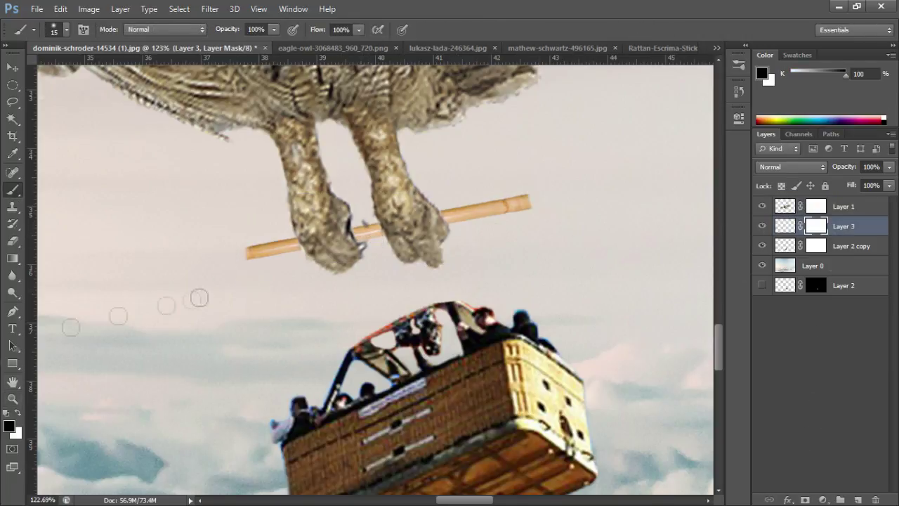
# Step: Rotate the basket and create a new empty Layer 4
pyautogui.hotkey('ctrl', '-')
pyautogui.hotkey('ctrl', 't')
pyautogui.press('Return')
pyautogui.click(399, 311)
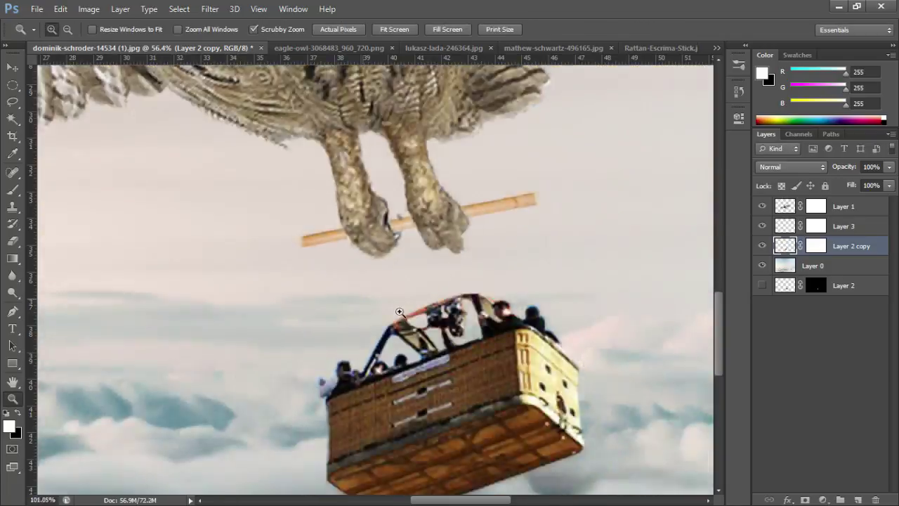
pyautogui.hotkey('ctrl', '-')
pyautogui.hotkey('ctrl', 'shift', 'alt', 'n')
# Step: Draw black rope paths on the top layer from the stick ends to the basket, masking the ends
pyautogui.hotkey('ctrl', '+')
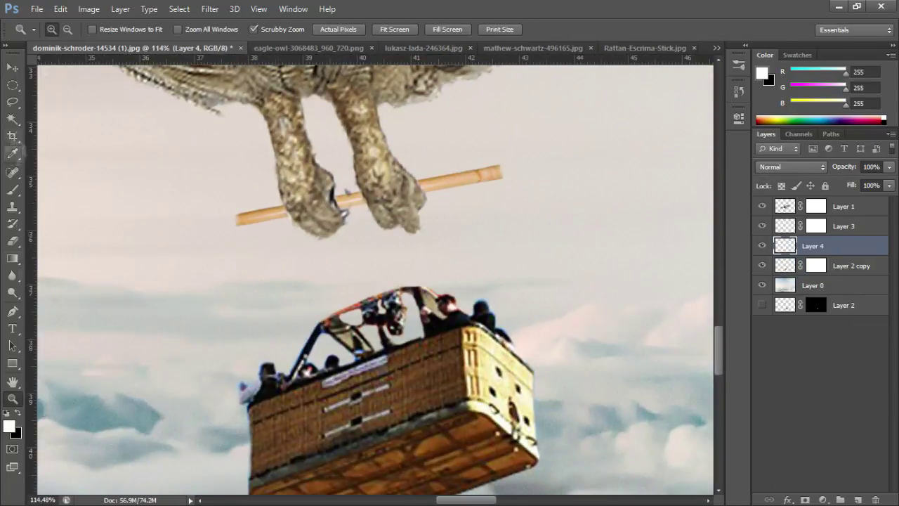
pyautogui.press('p')
pyautogui.press('d')
pyautogui.hotkey('ctrl', 'shift', ']')
pyautogui.scroll(-1, 248, 222)
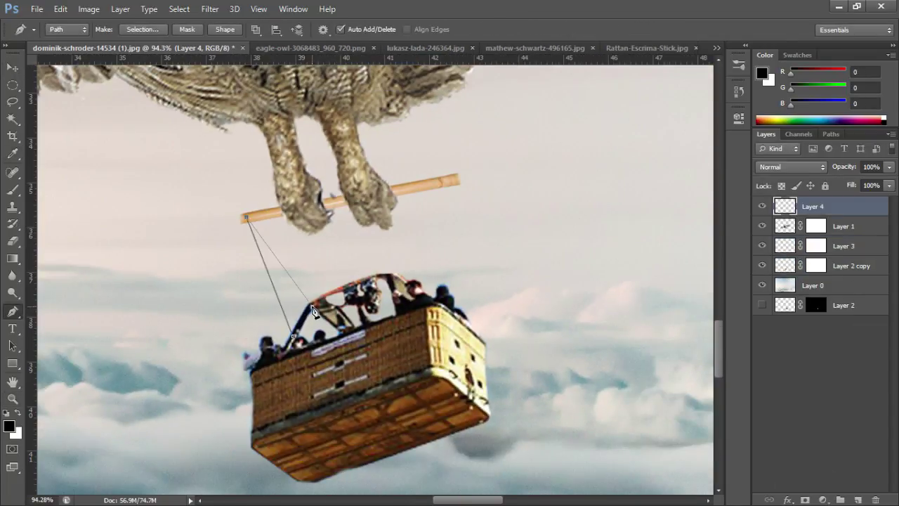
pyautogui.click(312, 307)
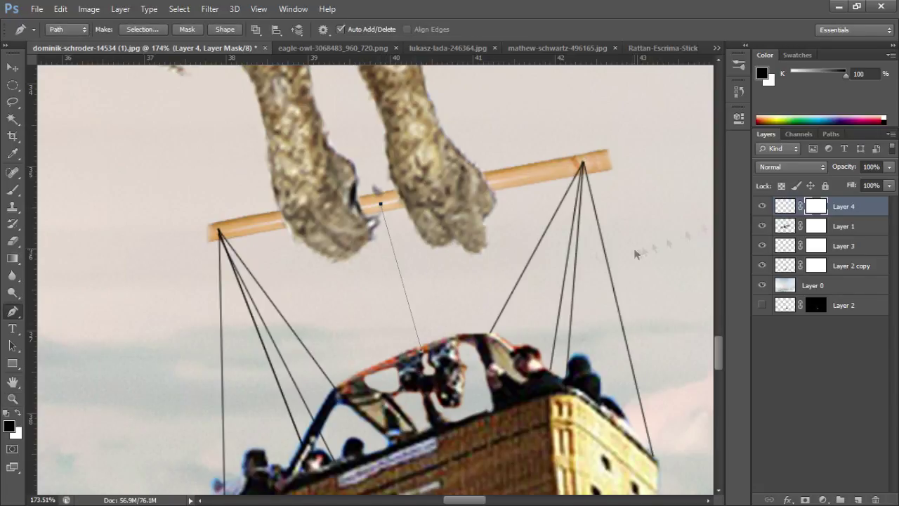
pyautogui.press('p')
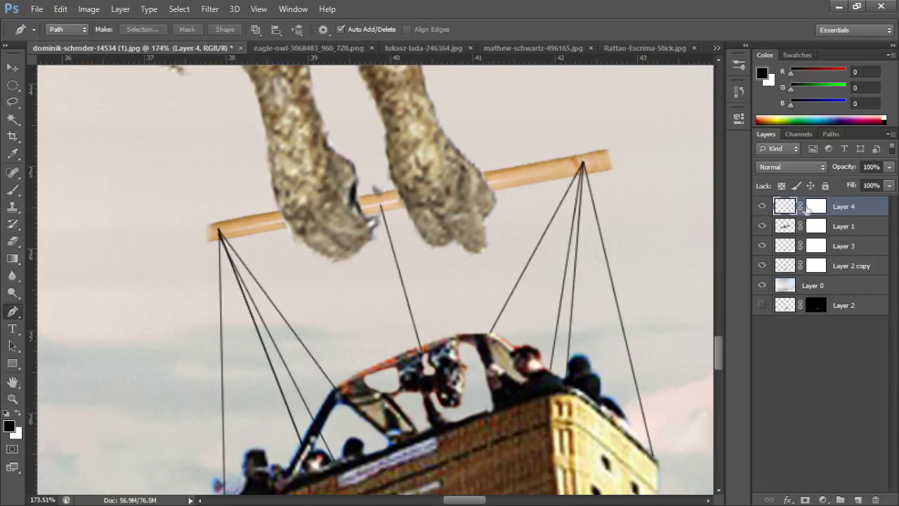
pyautogui.click(815, 206)
pyautogui.press('b')
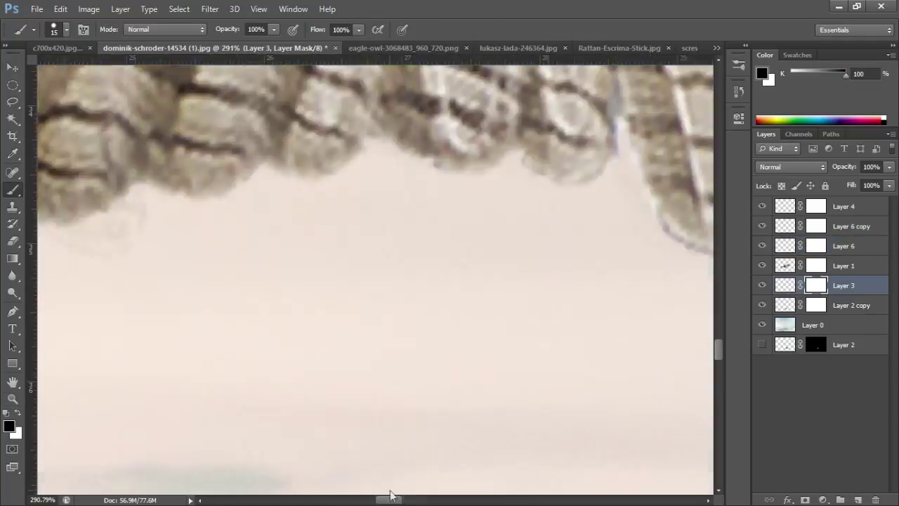
# Step: Zoom in on the stick's screw and rename Layer 4 to 'rope'
pyautogui.moveTo(463, 205); pyautogui.dragTo(312, 297)
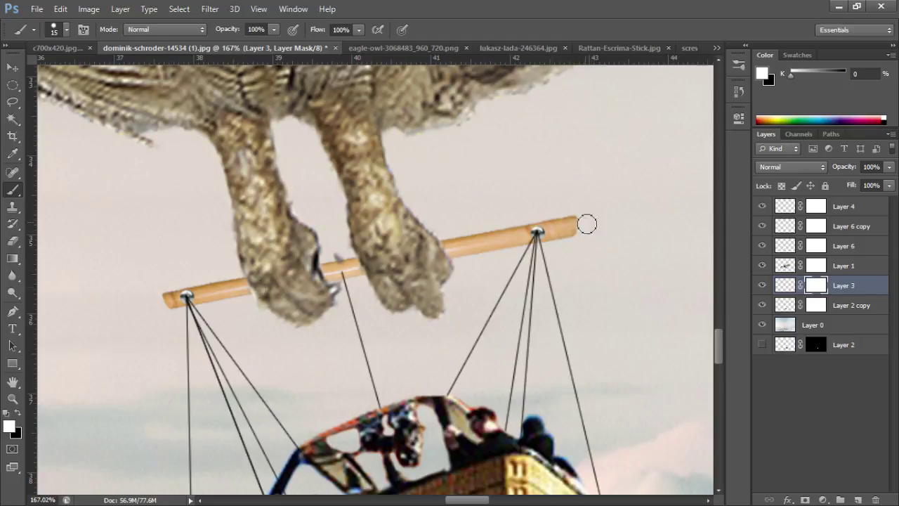
pyautogui.click(12, 69)
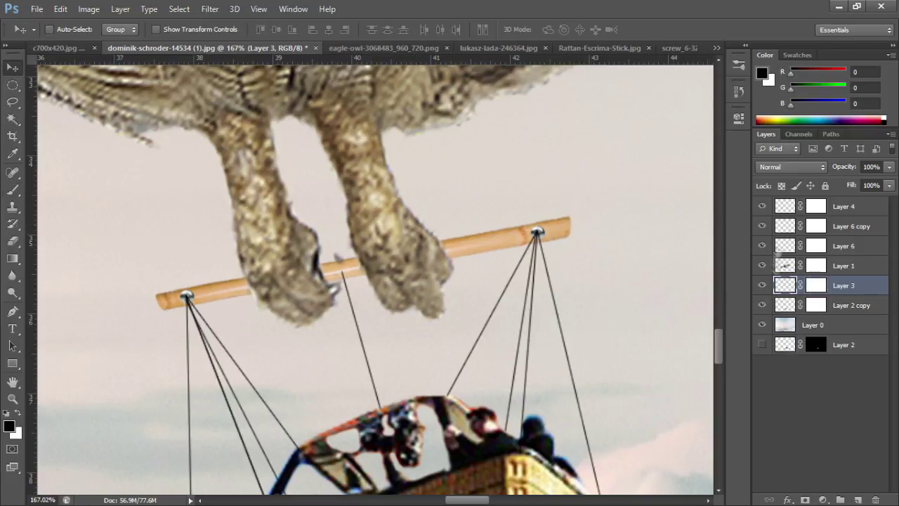
pyautogui.click(784, 266)
pyautogui.click(780, 305)
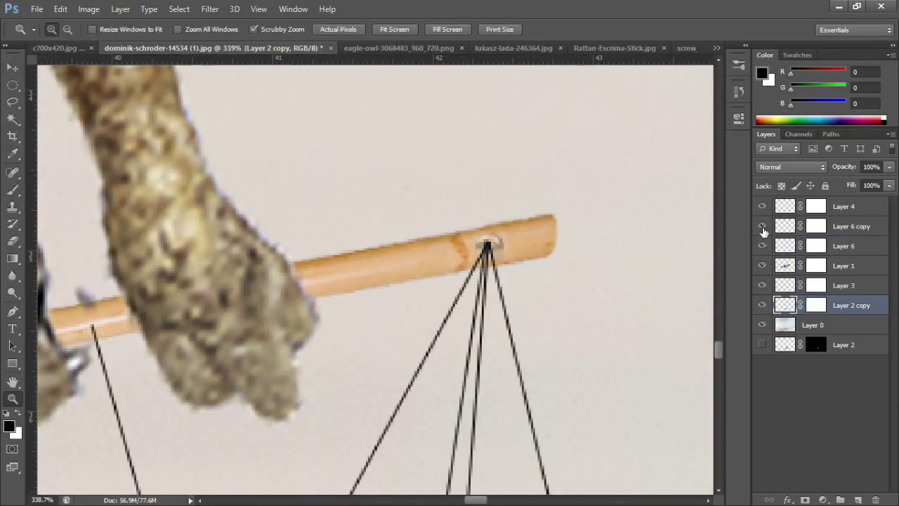
pyautogui.doubleClick(844, 206)
pyautogui.write('rope')
pyautogui.press('Return')
# Step: Paint the rope mask so the rope ends tuck under the screw
pyautogui.press('b')
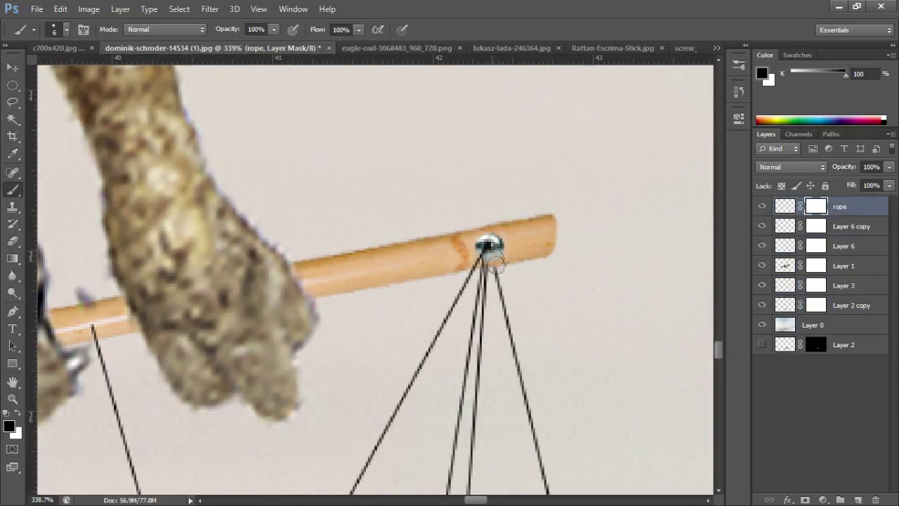
pyautogui.press('x')
pyautogui.scroll(-2, 493, 260)
pyautogui.moveTo(492, 239); pyautogui.dragTo(473, 200)
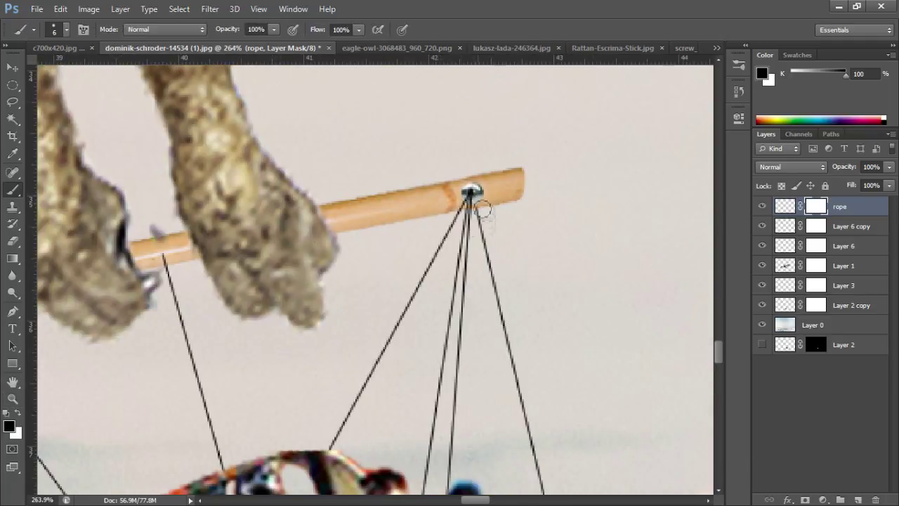
pyautogui.scroll(3, 483, 209)
pyautogui.press('x')
# Step: Duplicate the screw layer for the middle rope's stick joint
pyautogui.press('z')
pyautogui.hotkey('ctrl', 'j')
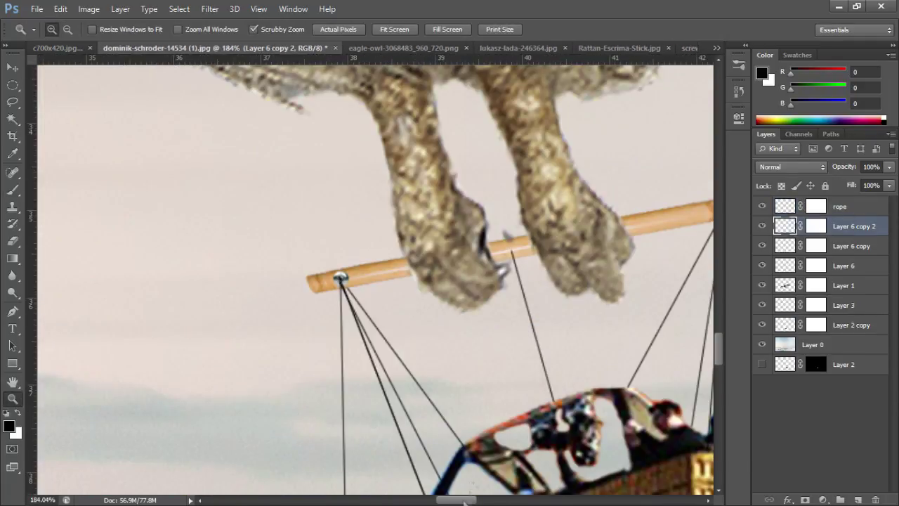
pyautogui.hscroll(5, 295, 267)
pyautogui.scroll(-3, 215, 295)
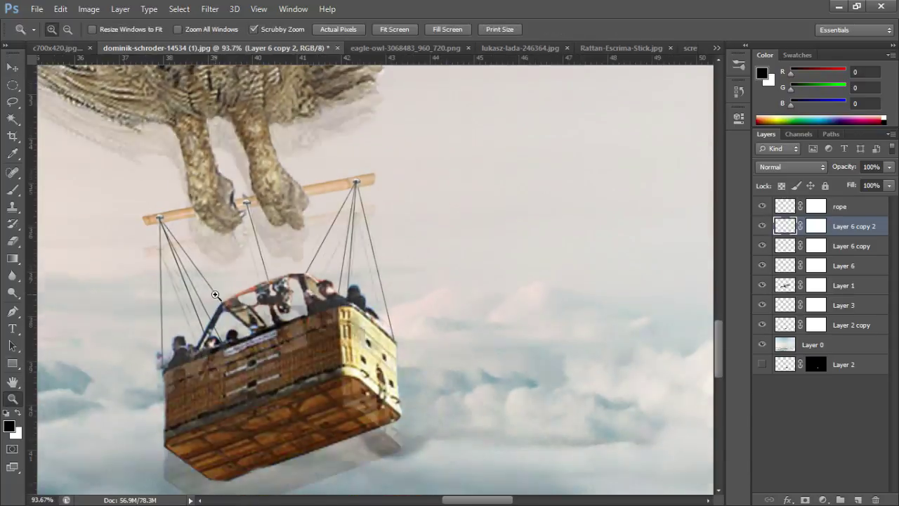
pyautogui.press('p')
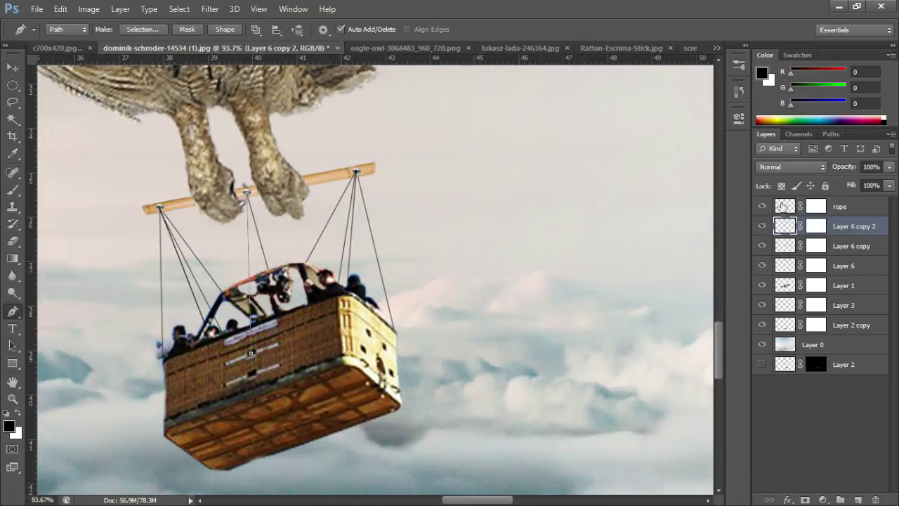
pyautogui.click(782, 204)
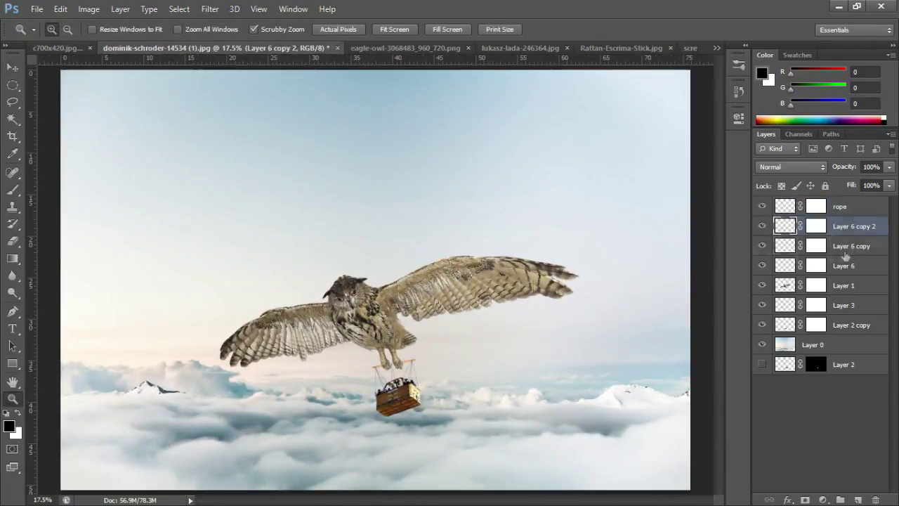
# Step: Group the screw layers into a 'bolts' folder and soften the painted cloud layer
pyautogui.keyDown('shift'); pyautogui.click(843, 266); pyautogui.keyUp('shift')
pyautogui.hotkey('ctrl', 'g')
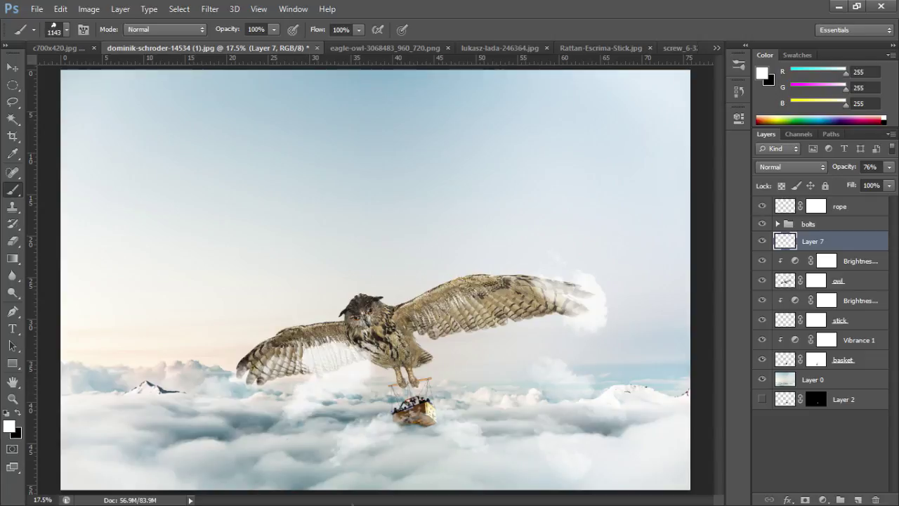
pyautogui.press('e')
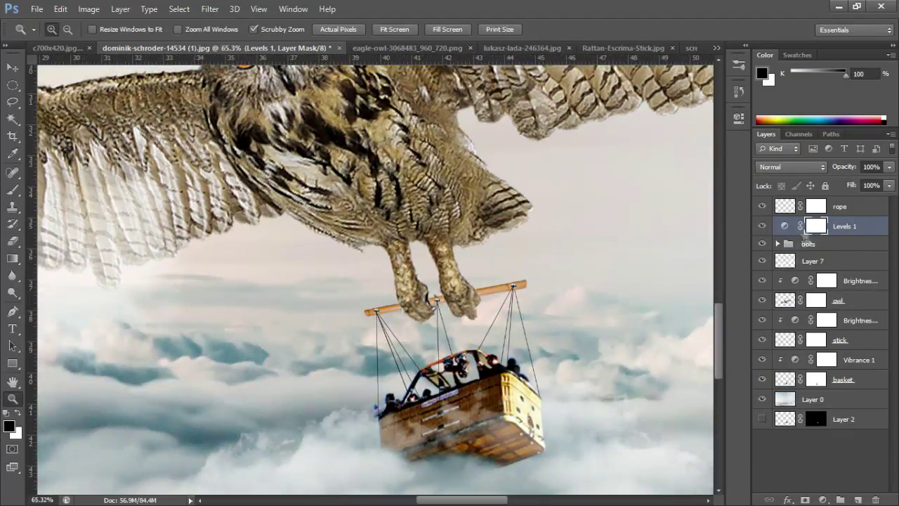
# Step: Draw and stroke rope paths from both stick ends up to the owl's foot
pyautogui.press('b')
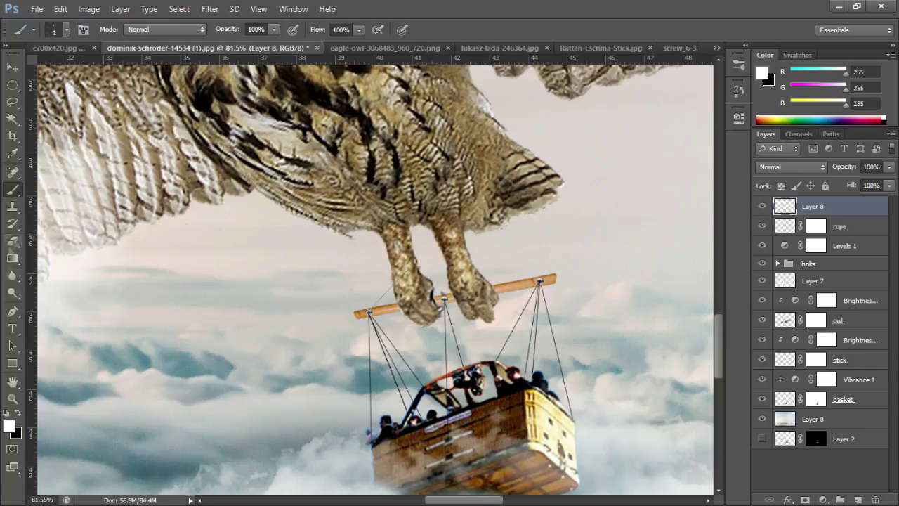
pyautogui.press('p')
pyautogui.press('x')
pyautogui.click(368, 311)
pyautogui.click(416, 261)
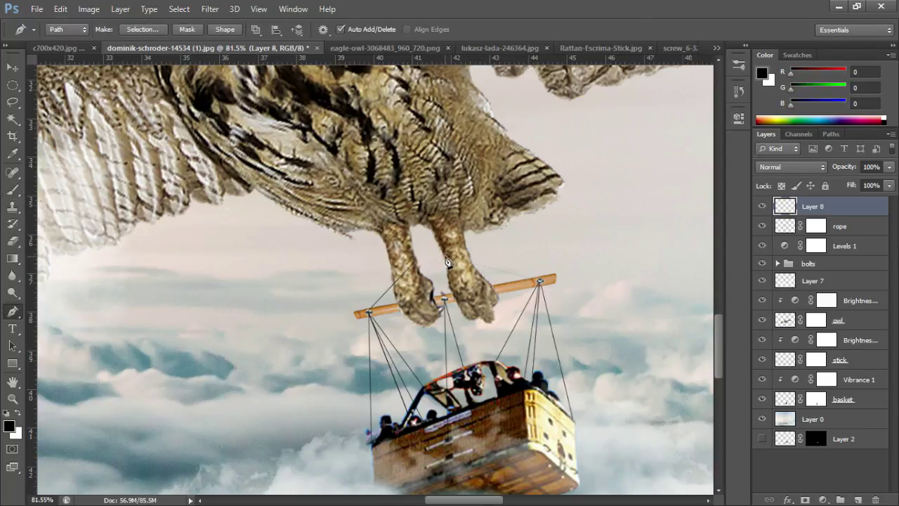
pyautogui.click(540, 281)
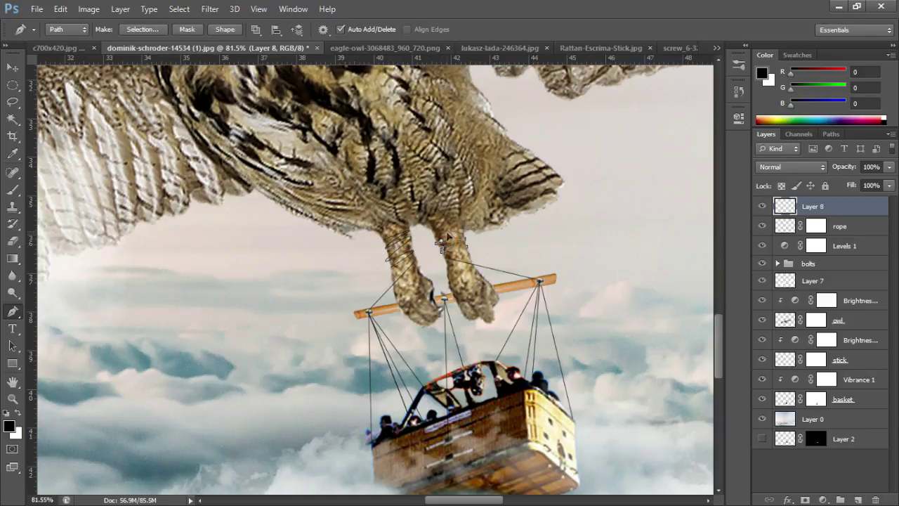
pyautogui.press('b')
pyautogui.scroll(5, 432, 246)
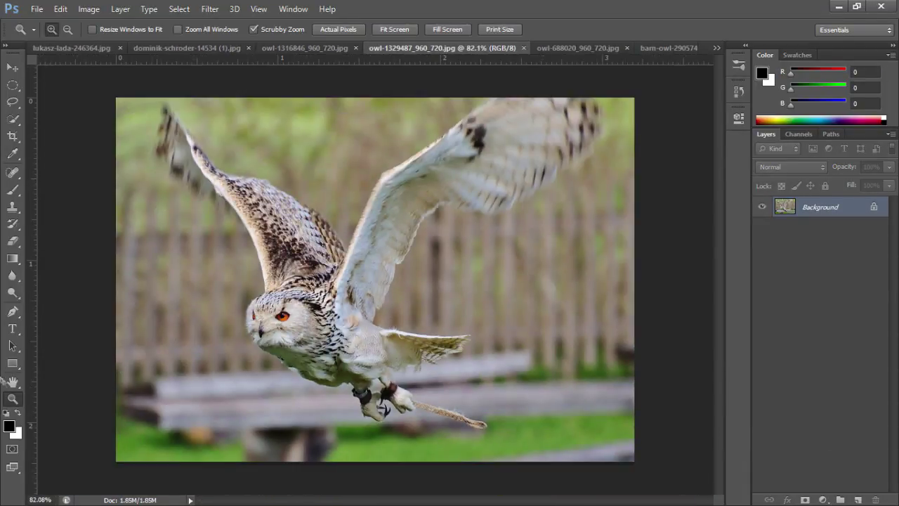
# Step: Quick-select the snowy owl from its left wingtip through the right wing and tail
pyautogui.moveTo(385, 409); pyautogui.dragTo(168, 116)
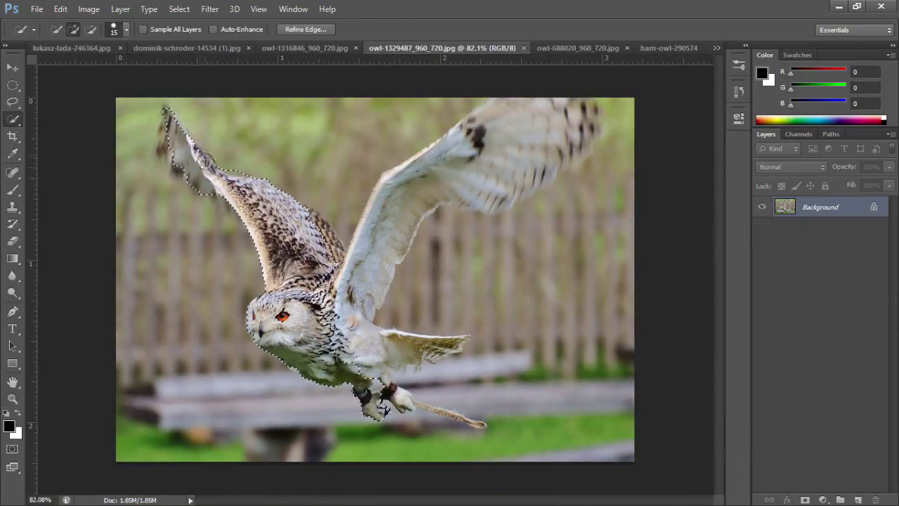
pyautogui.moveTo(382, 225); pyautogui.dragTo(435, 363)
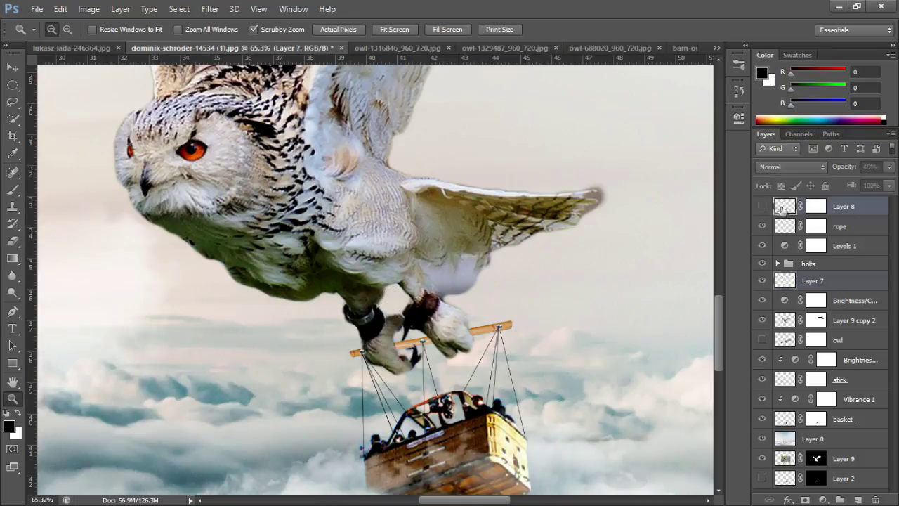
# Step: Bend the talons over the stick and add a mask to the talon copy on Layer 10
pyautogui.moveTo(359, 287); pyautogui.dragTo(332, 292)
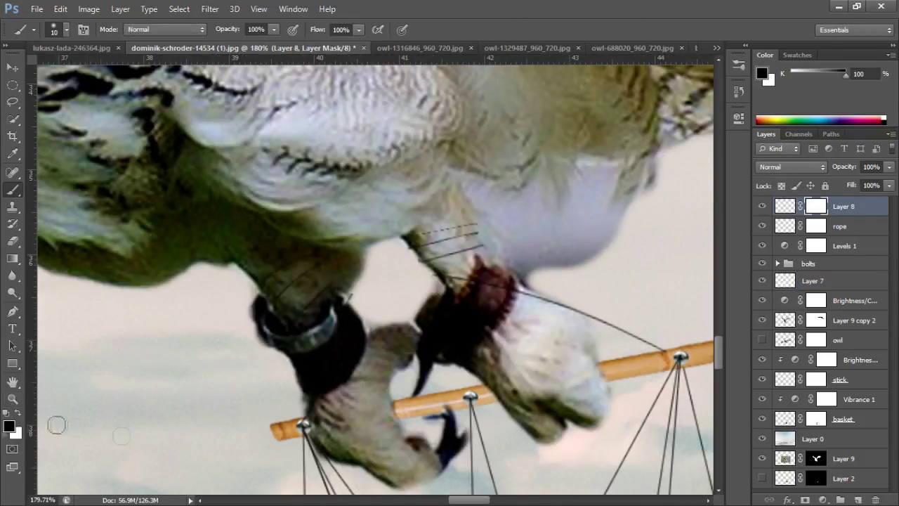
pyautogui.press('z')
pyautogui.moveTo(472, 357); pyautogui.dragTo(504, 393)
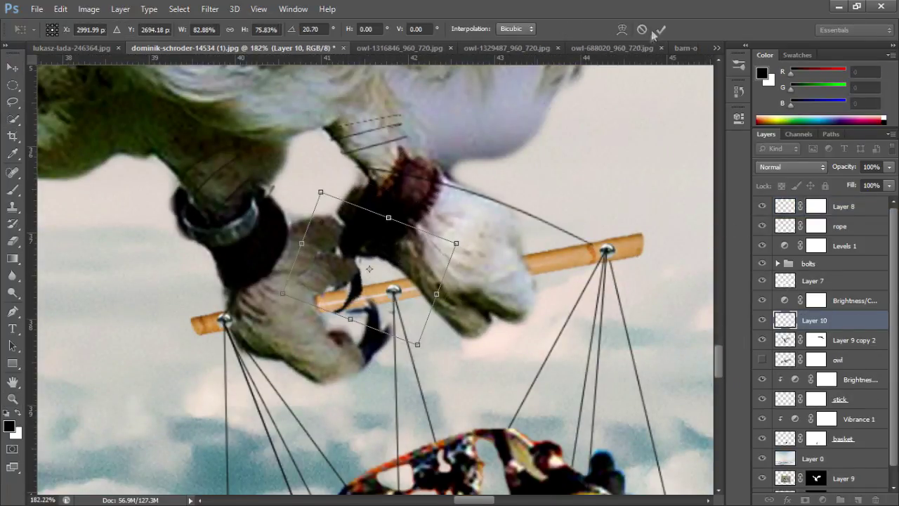
pyautogui.click(805, 500)
pyautogui.press('b')
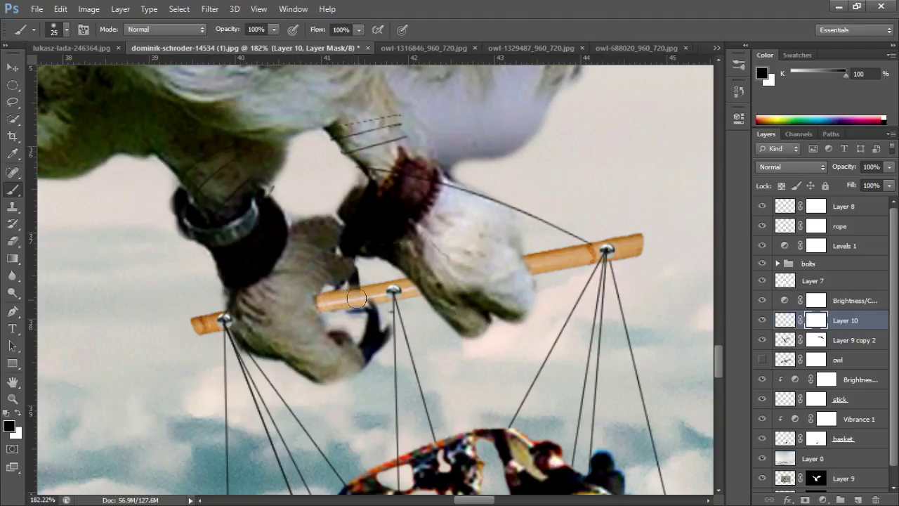
# Step: Paint the Layer 10 and owl masks so the claws curl in front of the stick
pyautogui.hotkey('alt', '[')
pyautogui.hotkey('alt', ']')
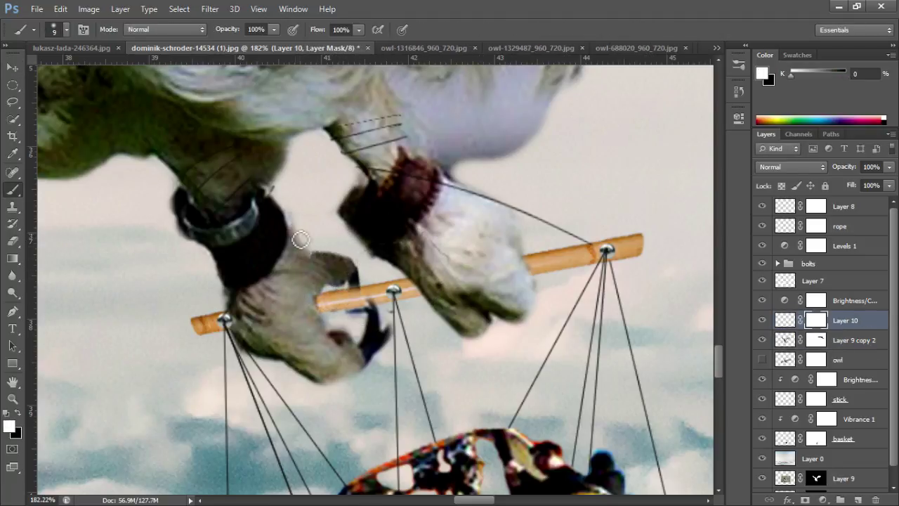
pyautogui.hotkey('alt', '[')
pyautogui.scroll(-3, 323, 253)
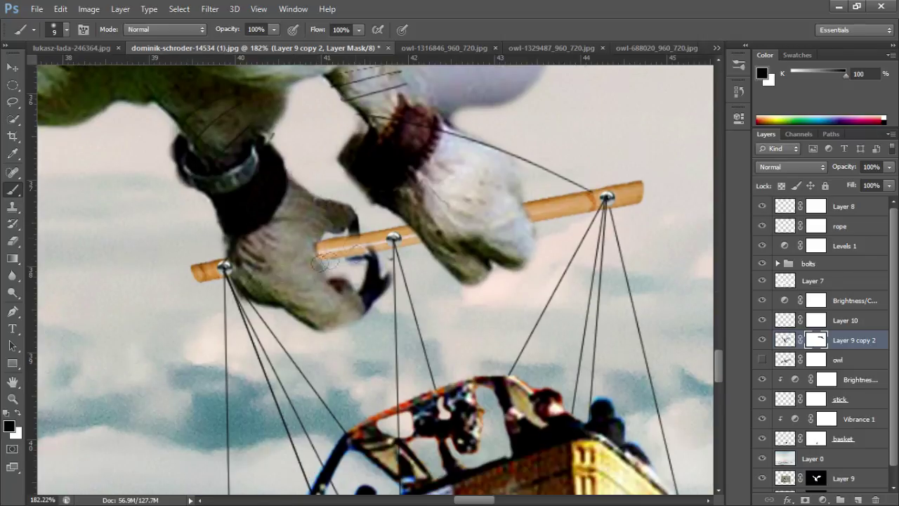
pyautogui.press('x')
pyautogui.hotkey('alt', ']')
pyautogui.hotkey('alt', '[')
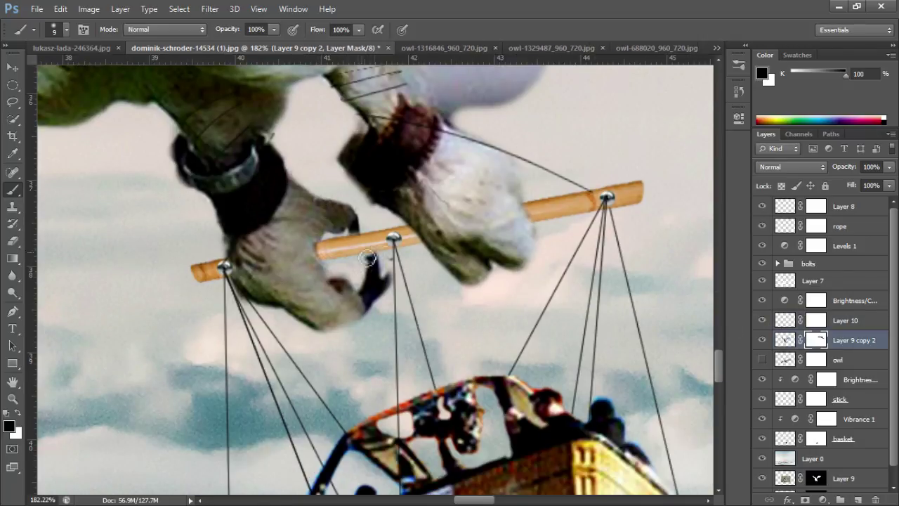
pyautogui.hotkey('alt', ']')
pyautogui.press('z')
pyautogui.moveTo(400, 262); pyautogui.dragTo(380, 365)
# Step: Quick-select the owl's left foot on Layer 9 copy 2
pyautogui.hotkey('alt', '[')
pyautogui.press('x')
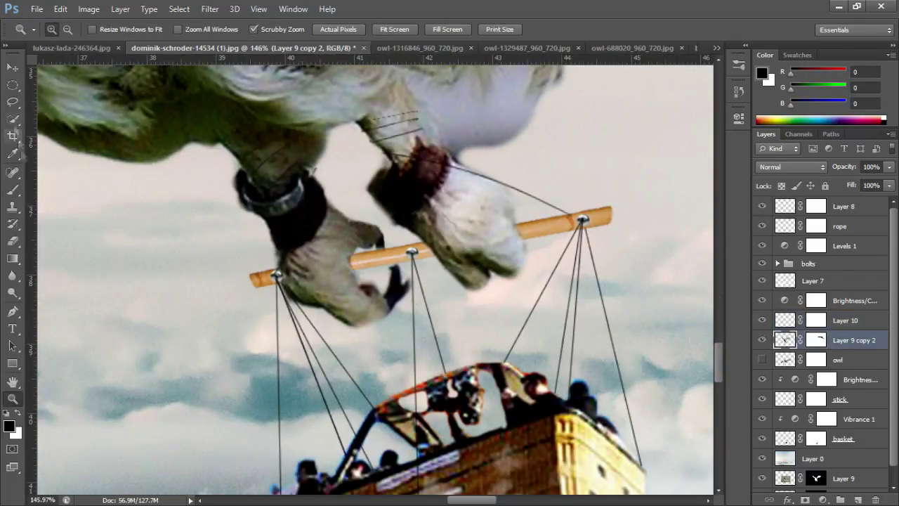
pyautogui.press('w')
pyautogui.moveTo(337, 232); pyautogui.dragTo(379, 278)
# Step: Outline the owl's foot with a path and copy it onto its own layer
pyautogui.hotkey('ctrl', 'd')
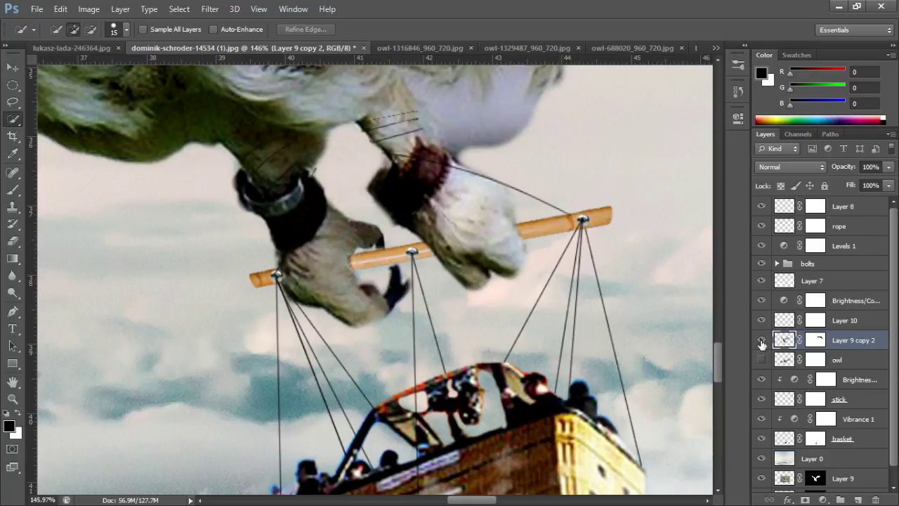
pyautogui.press('p')
pyautogui.click(279, 266)
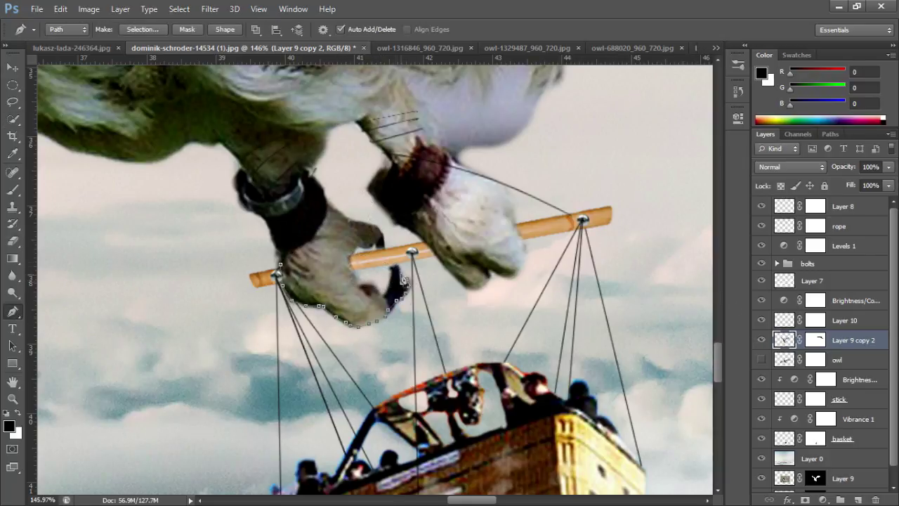
pyautogui.press('v')
pyautogui.hotkey('ctrl', 'j')
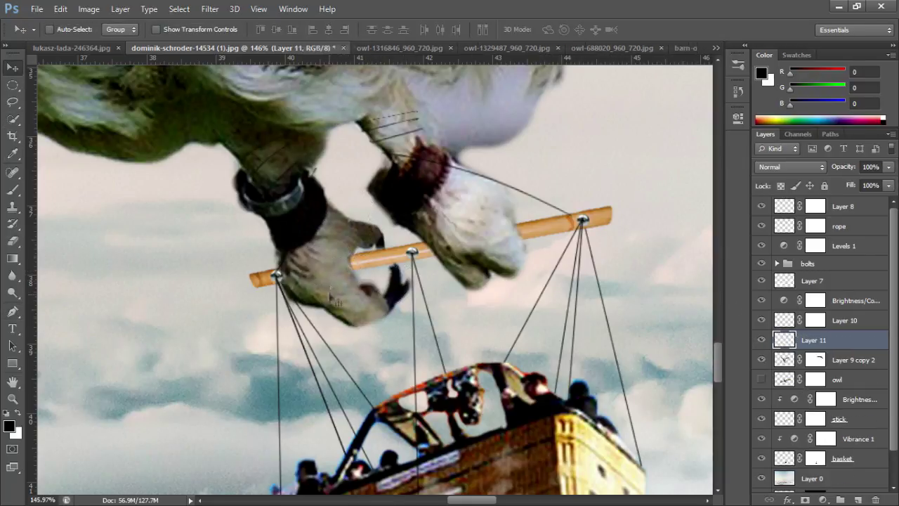
pyautogui.hotkey('ctrl', 't')
pyautogui.press('Return')
# Step: Nudge the copied foot on Layer 11 slightly upward and use a smaller brush
pyautogui.press('b')
pyautogui.hotkey('alt', '[')
pyautogui.hotkey('alt', ']')
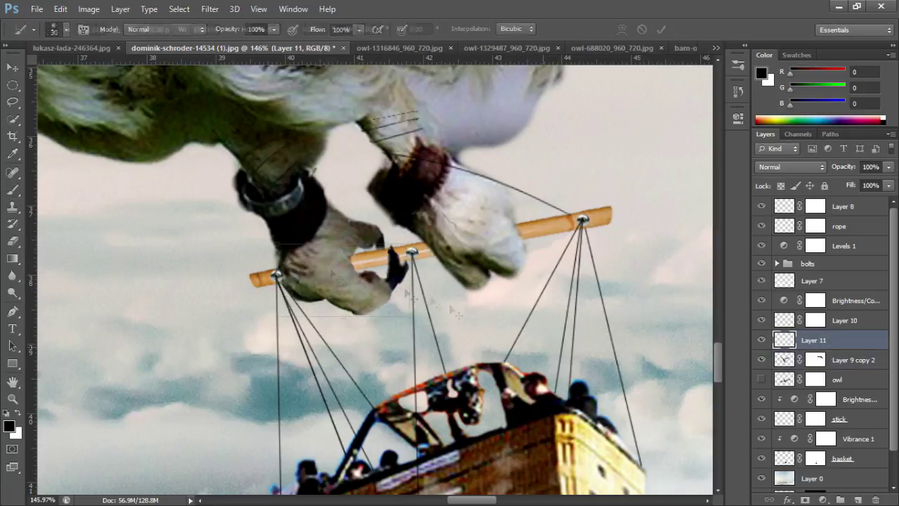
pyautogui.hotkey('ctrl', 't')
pyautogui.moveTo(324, 264); pyautogui.dragTo(324, 259)
pyautogui.press('Return')
pyautogui.press('[')
pyautogui.press('[')
pyautogui.press('[')
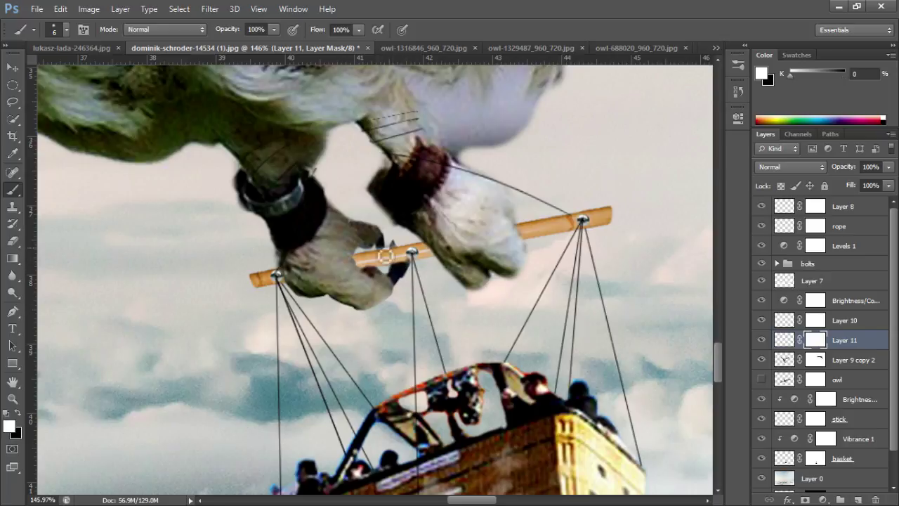
# Step: Group Layer 10, Layer 11 and Layer 9 copy 2 as 'owl', with the original owl layer at the bottom
pyautogui.click(843, 360)
pyautogui.keyDown('shift'); pyautogui.click(843, 320); pyautogui.keyUp('shift')
pyautogui.hotkey('ctrl', 'g')
pyautogui.doubleClick(815, 318)
pyautogui.write('owl')
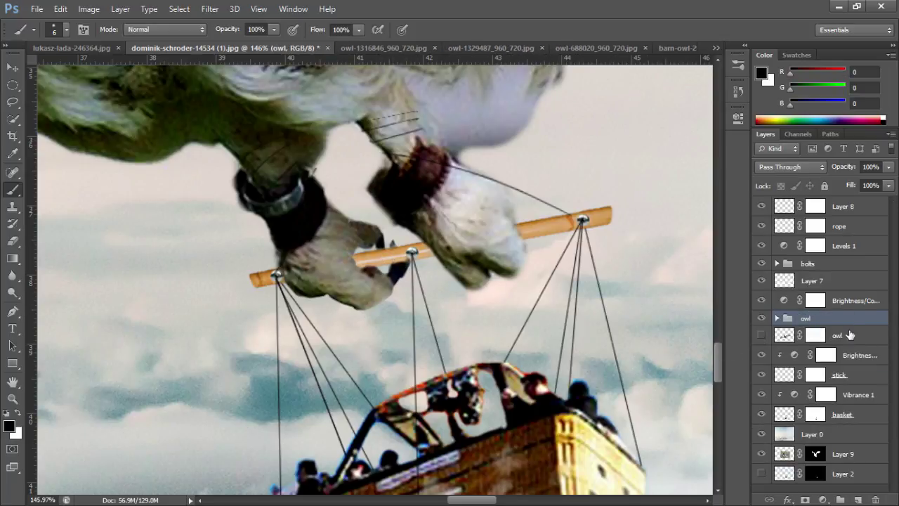
pyautogui.moveTo(850, 335); pyautogui.dragTo(835, 484)
# Step: Clip a Brightness/Contrast adjustment to the owl group and fit the image on screen
pyautogui.click(853, 299)
pyautogui.hotkey('ctrl', 'alt', 'g')
pyautogui.press('z')
pyautogui.hotkey('ctrl', '0')
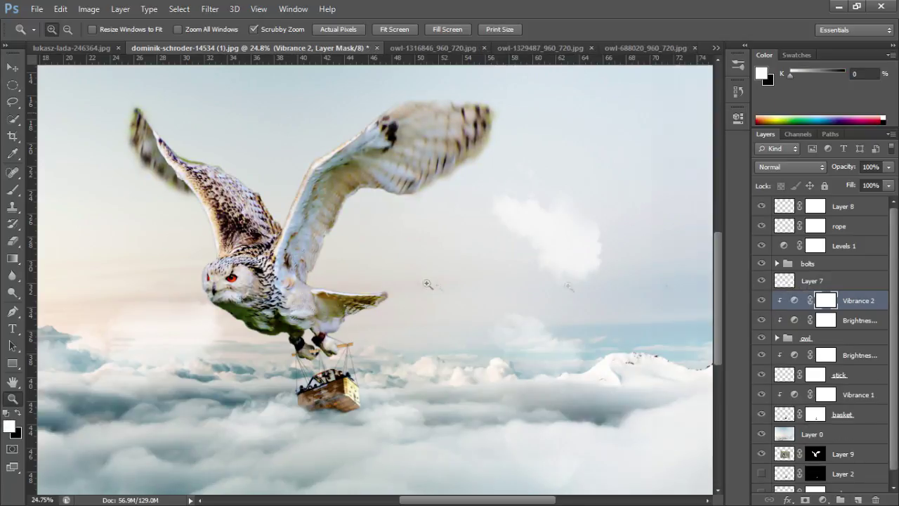
# Step: Duplicate and offset the owl copy layer for wing blur, then target its mask with white paint
pyautogui.moveTo(427, 284); pyautogui.dragTo(316, 283)
pyautogui.click(812, 280)
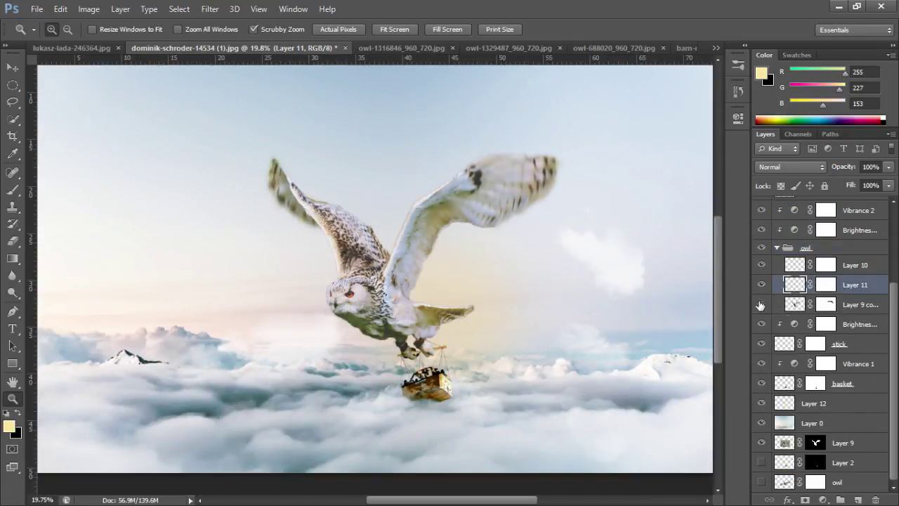
pyautogui.click(794, 304)
pyautogui.hotkey('ctrl', 'j')
pyautogui.moveTo(421, 267)
pyautogui.mouseDown()
pyautogui.moveTo(471, 291)
pyautogui.moveTo(403, 245)
pyautogui.mouseUp()
pyautogui.press('v')
pyautogui.hotkey('ctrl', ']')
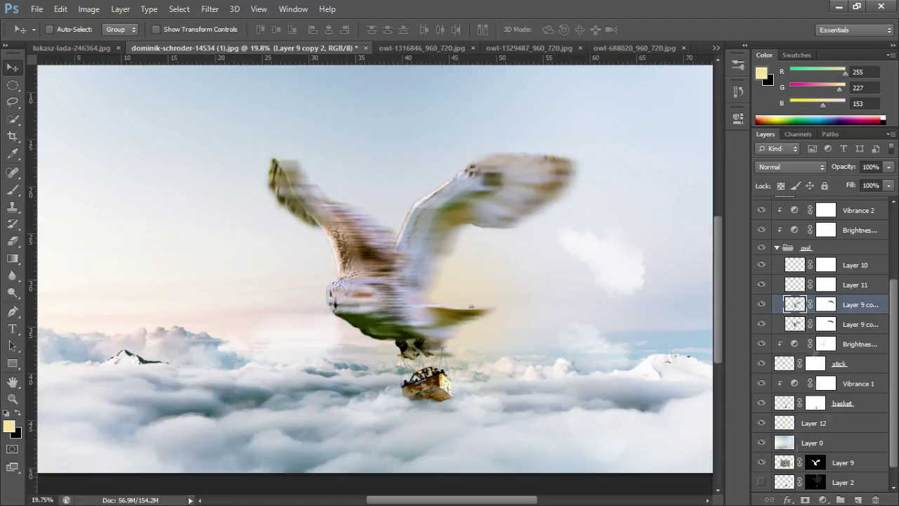
pyautogui.click(826, 304)
pyautogui.press('b')
pyautogui.press('d')
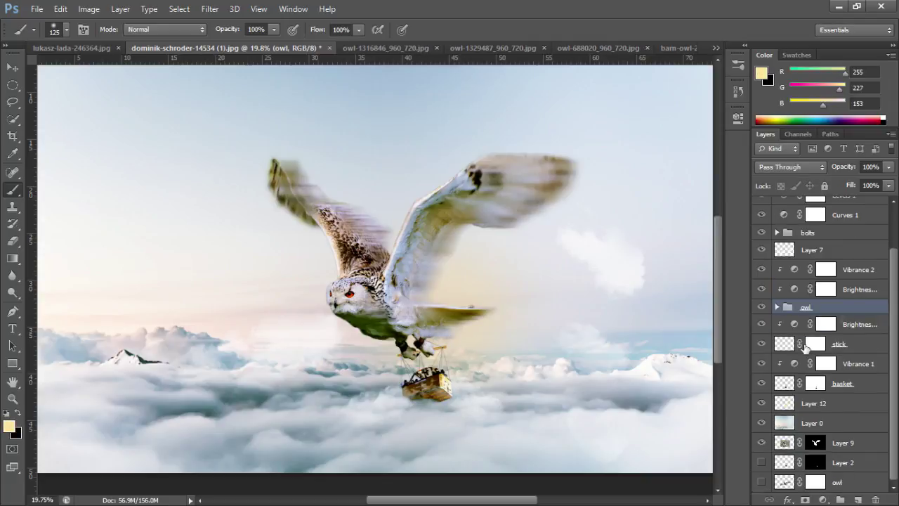
# Step: Duplicate the basket layer, shift the copy slightly and target its mask
pyautogui.click(843, 403)
pyautogui.hotkey('ctrl', 'j')
pyautogui.press('v')
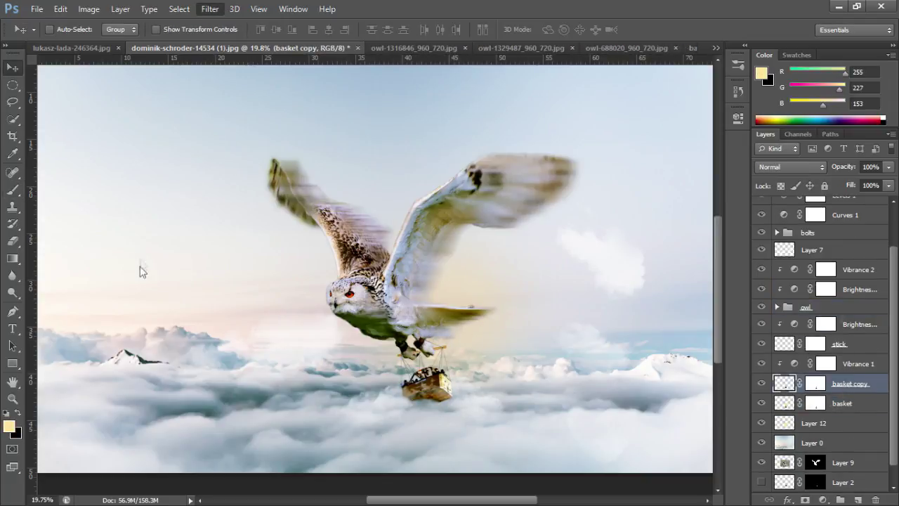
pyautogui.moveTo(425, 385); pyautogui.dragTo(431, 381)
pyautogui.click(815, 383)
pyautogui.press('b')
pyautogui.press('d')
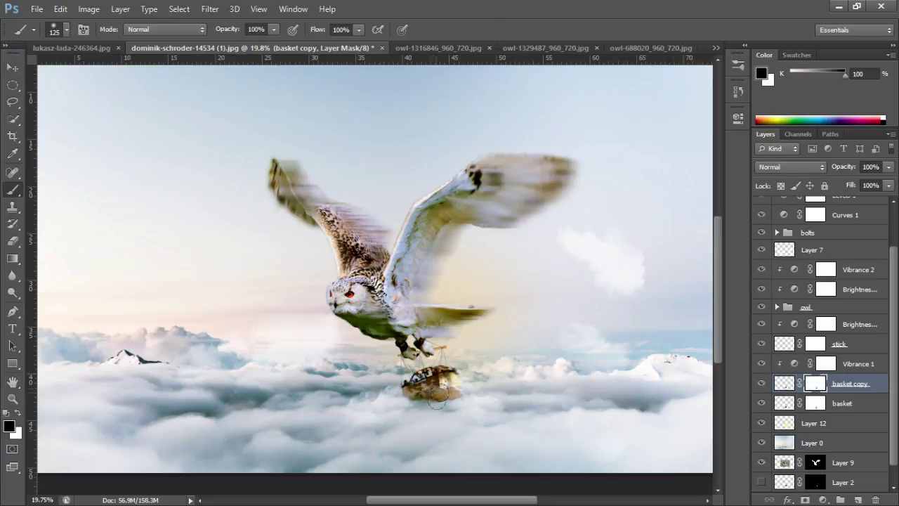
# Step: Set the basket copy below the original so it trails the basket, and mask it
pyautogui.press('z')
pyautogui.click(436, 393)
pyautogui.moveTo(850, 383); pyautogui.dragTo(849, 411)
pyautogui.press('v')
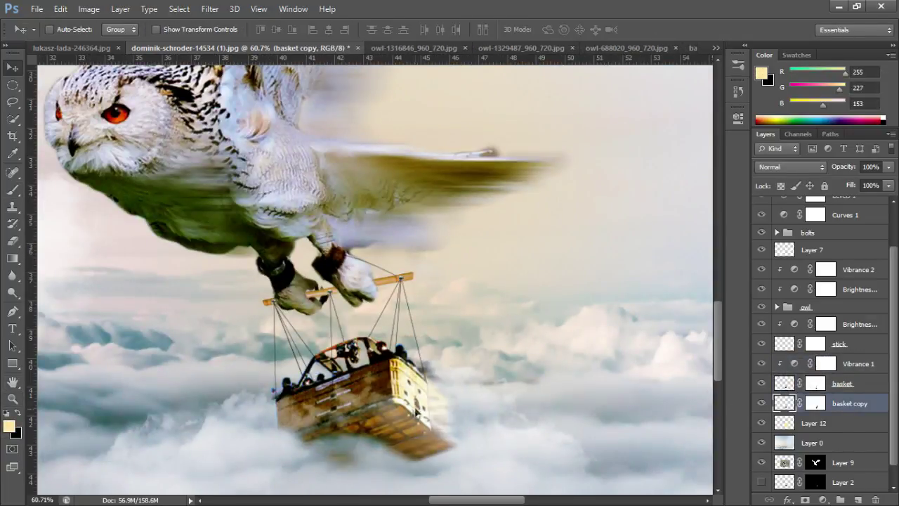
pyautogui.press('b')
pyautogui.click(815, 403)
pyautogui.press('z')
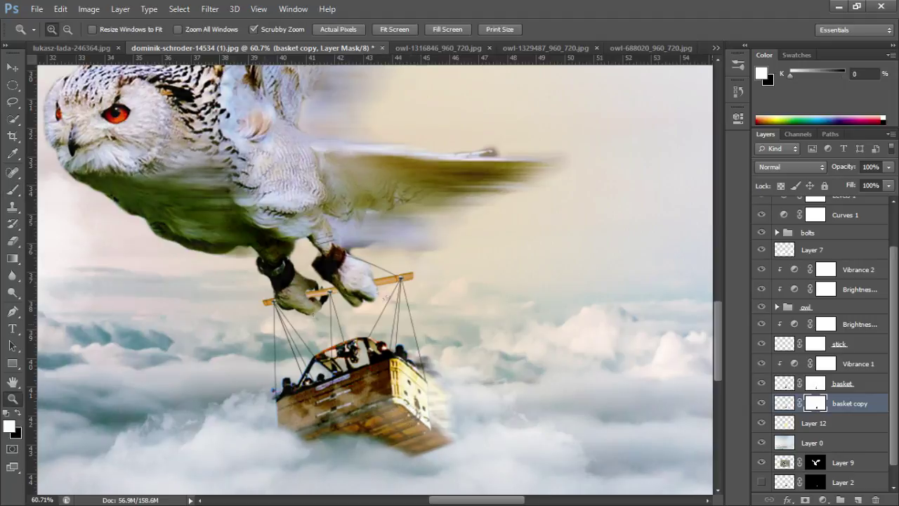
pyautogui.moveTo(422, 68); pyautogui.dragTo(351, 68)
pyautogui.hotkey('ctrl', '0')
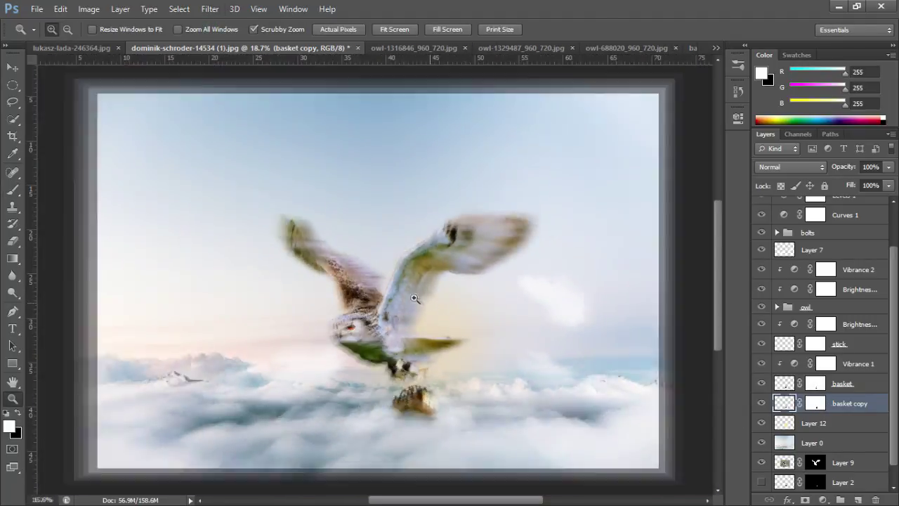
pyautogui.click(784, 423)
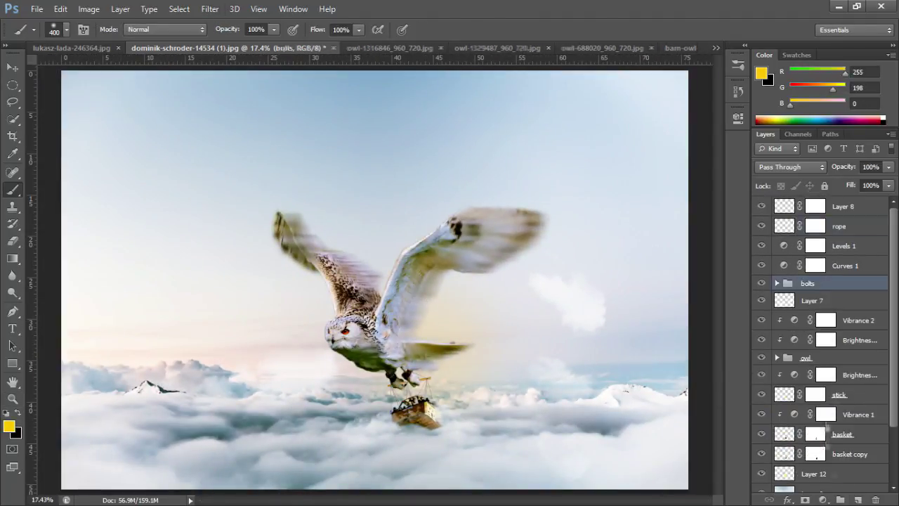
# Step: Select the Levels 1 adjustment layer and switch to zooming the view
pyautogui.click(784, 245)
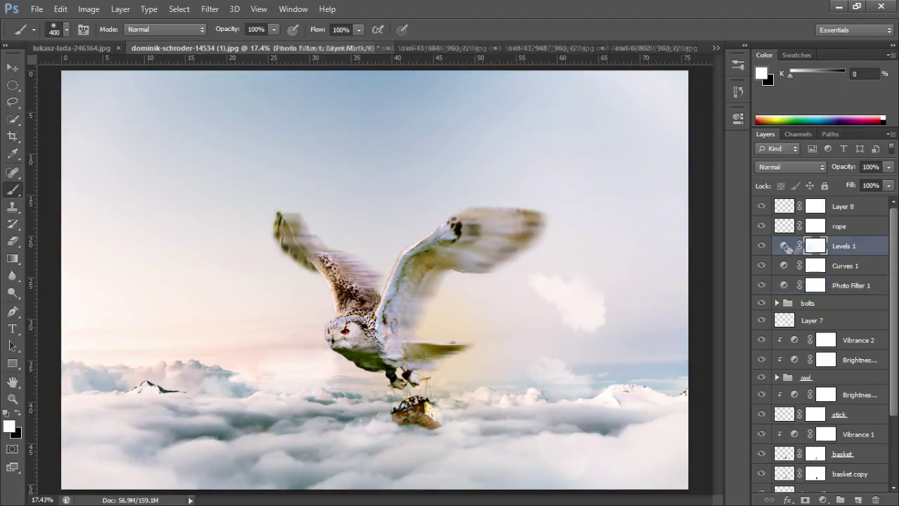
pyautogui.press('z')
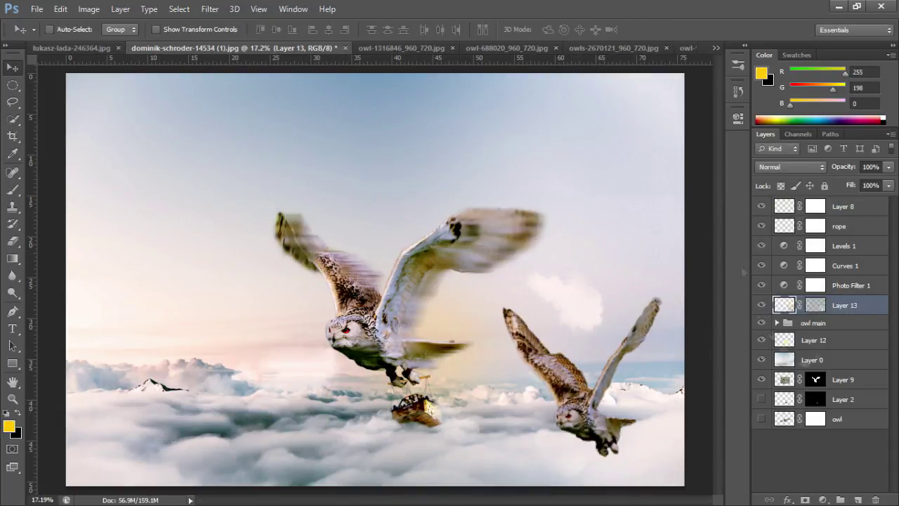
# Step: Mask the second owl's feet, then shrink and rotate it into the lower clouds
pyautogui.click(805, 500)
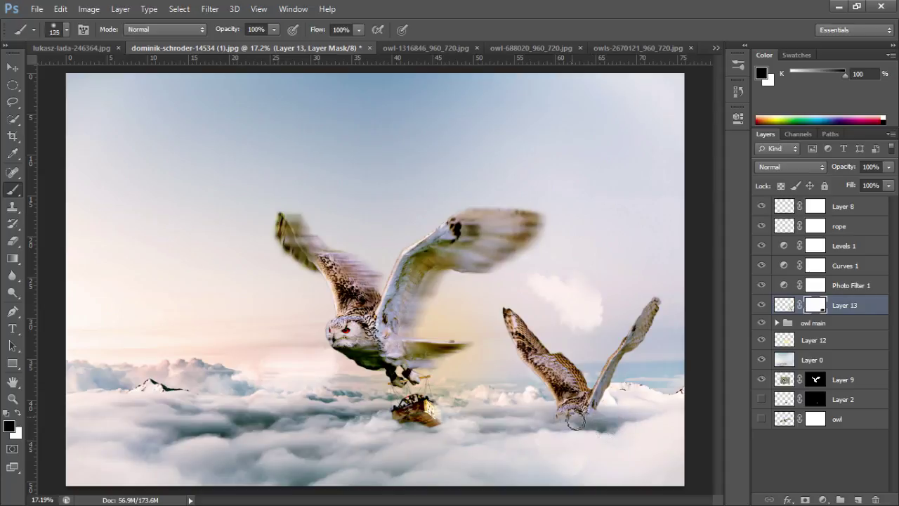
pyautogui.hotkey('ctrl', 't')
pyautogui.moveTo(502, 291); pyautogui.dragTo(542, 317)
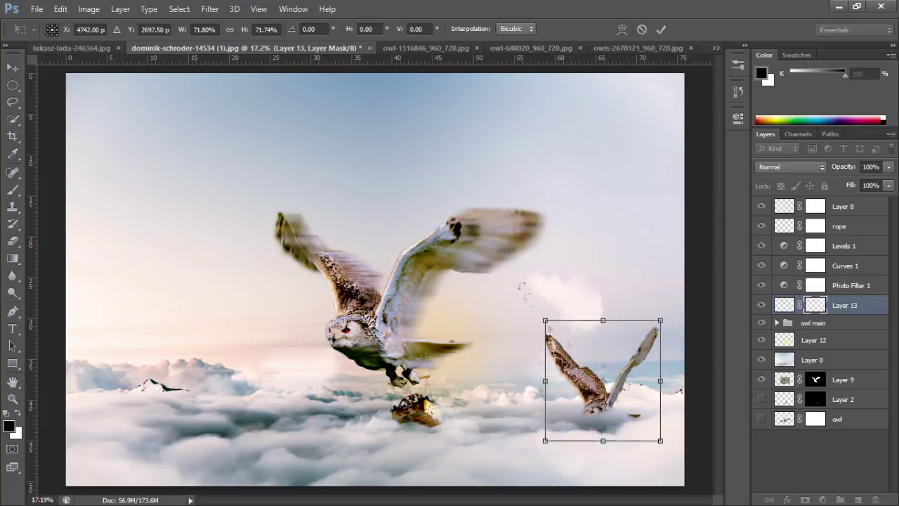
pyautogui.moveTo(670, 309); pyautogui.dragTo(678, 338)
pyautogui.press('Return')
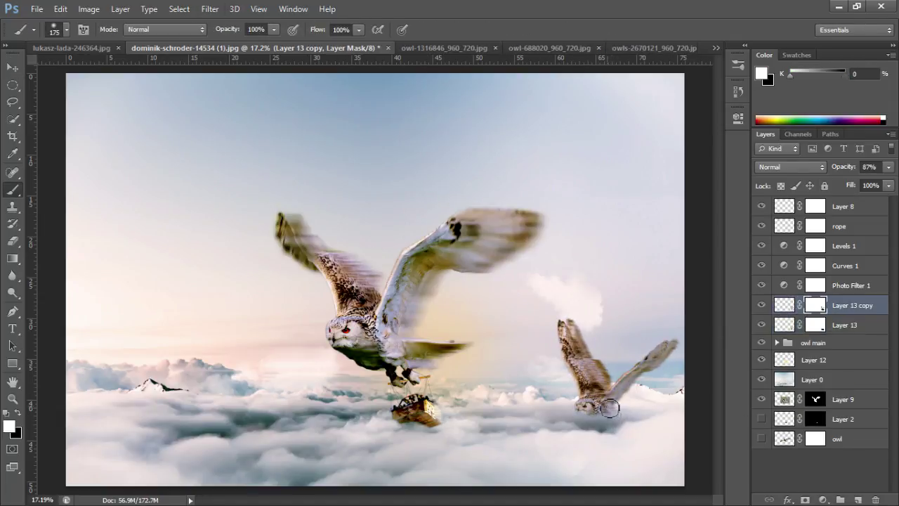
pyautogui.click(12, 67)
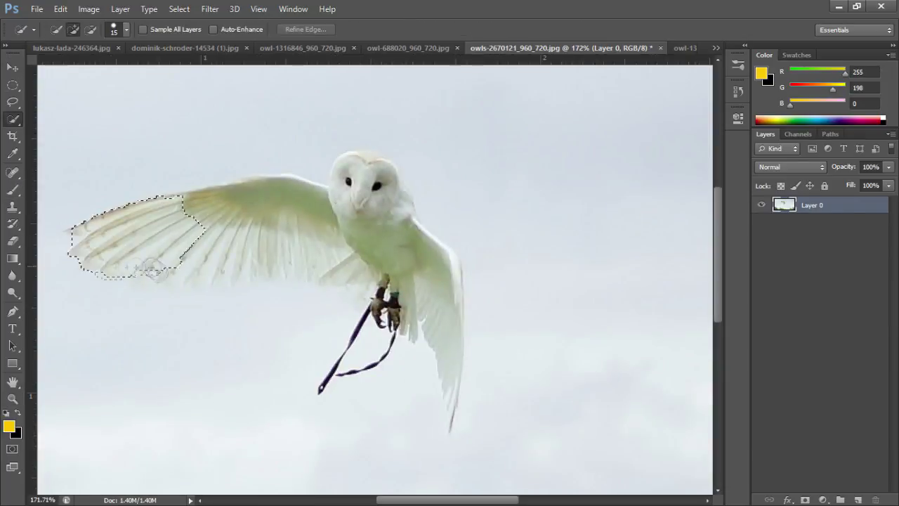
# Step: Tighten the selection around the barn owl, mask out the sky and refine the mask edge
pyautogui.click(468, 415)
pyautogui.press('[')
pyautogui.press('[')
pyautogui.press('[')
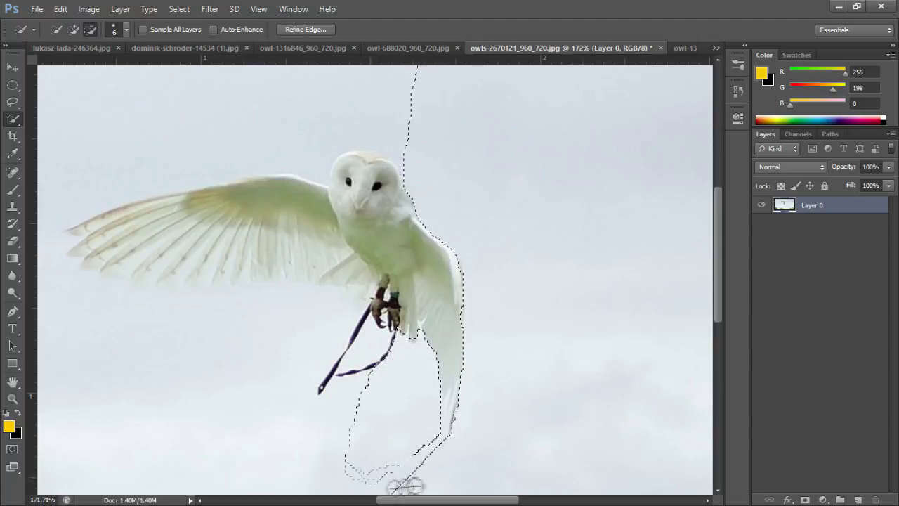
pyautogui.moveTo(344, 327)
pyautogui.mouseDown()
pyautogui.moveTo(75, 269)
pyautogui.moveTo(338, 150)
pyautogui.moveTo(409, 182)
pyautogui.mouseUp()
pyautogui.click(805, 500)
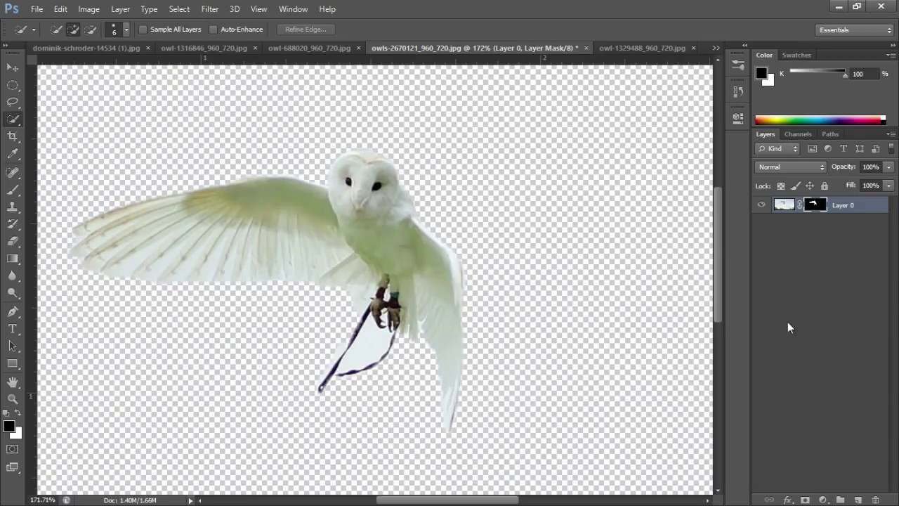
pyautogui.hotkey('alt', 'ctrl', 'r')
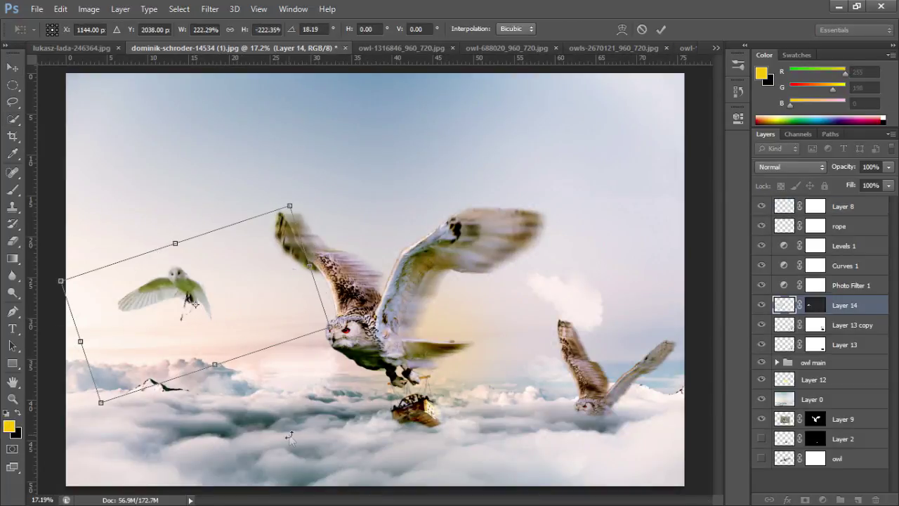
# Step: Rotate and enlarge the barn owl and move it to the upper left
pyautogui.moveTo(289, 436); pyautogui.dragTo(330, 394)
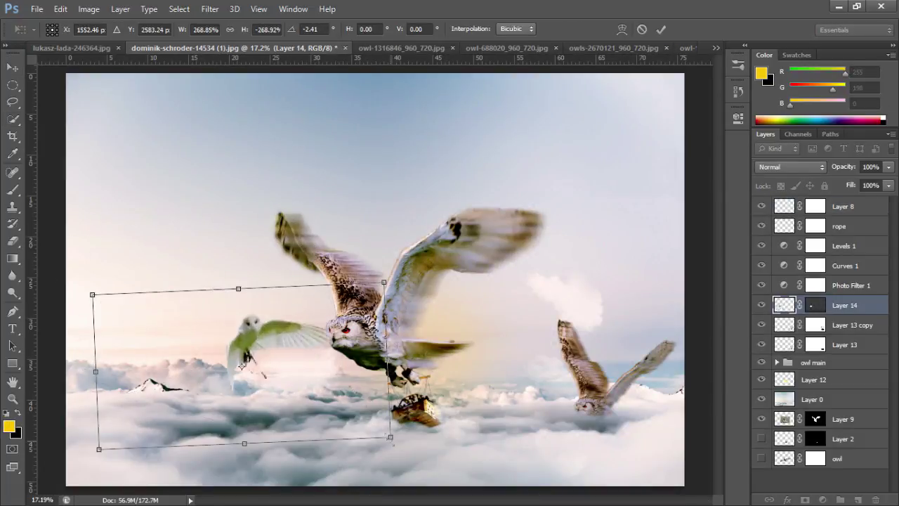
pyautogui.moveTo(267, 338); pyautogui.dragTo(112, 189)
pyautogui.moveTo(251, 291); pyautogui.dragTo(318, 323)
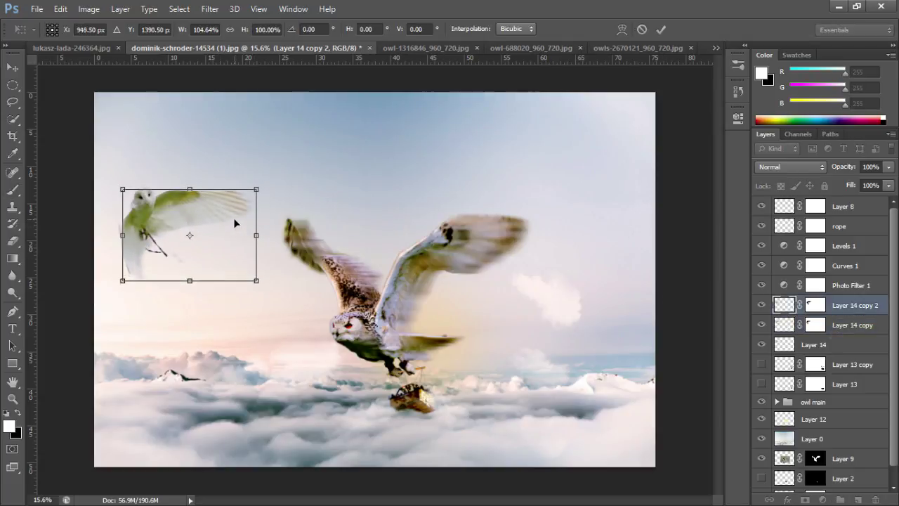
pyautogui.press('Return')
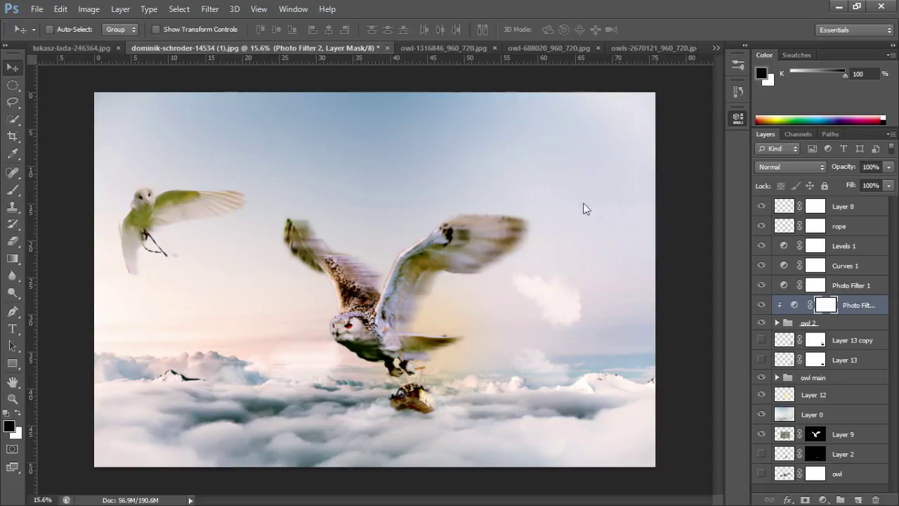
# Step: Bring the balloon basket under the barn owl, then tilt, reposition and warp it
pyautogui.click(12, 189)
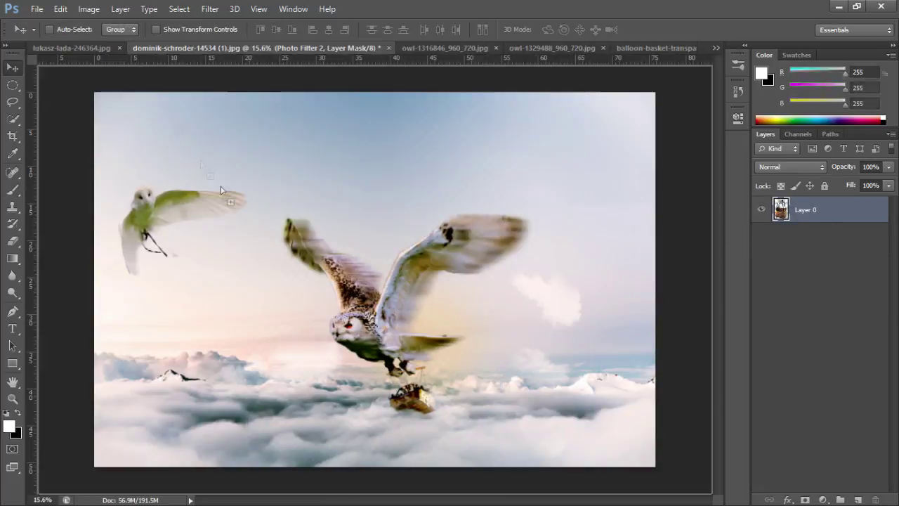
pyautogui.moveTo(112, 229)
pyautogui.mouseDown()
pyautogui.moveTo(140, 258)
pyautogui.moveTo(176, 259)
pyautogui.moveTo(210, 345)
pyautogui.mouseUp()
pyautogui.hotkey('ctrl', 't')
pyautogui.press('Return')
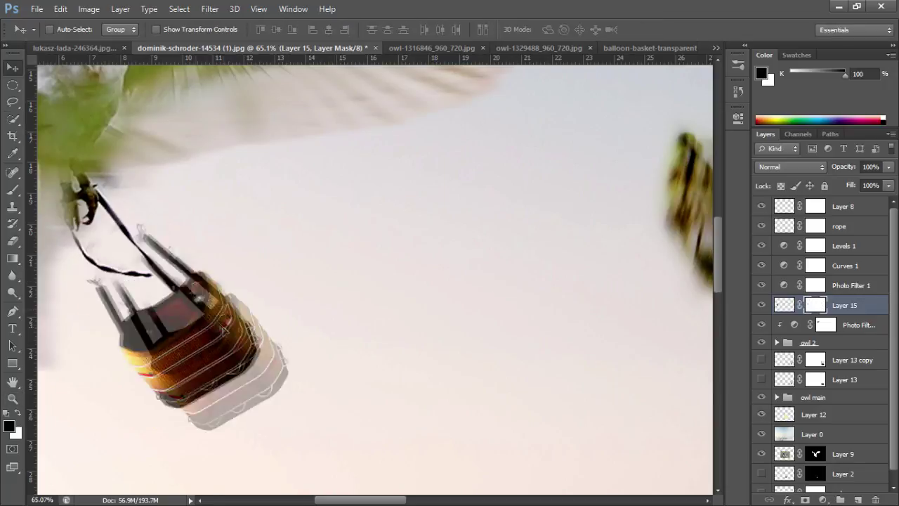
pyautogui.hotkey('ctrl', 't')
pyautogui.press('Return')
pyautogui.press('b')
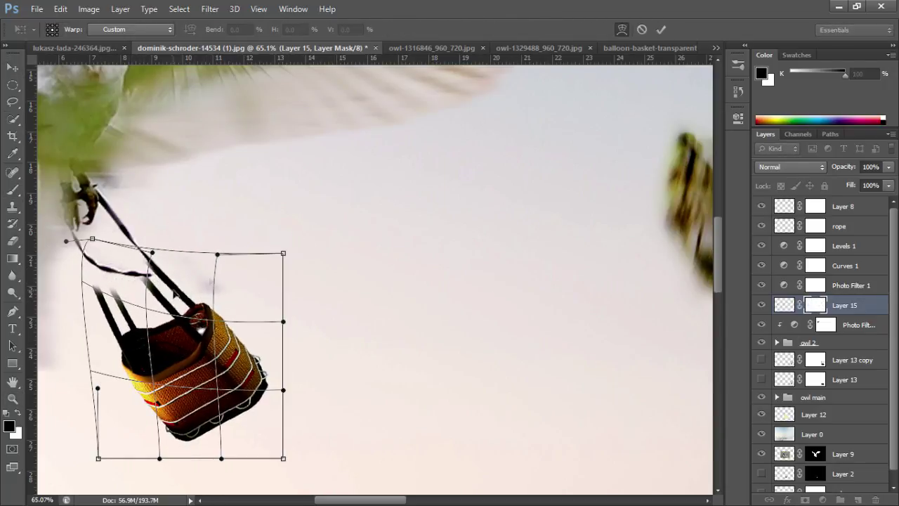
pyautogui.press('Return')
pyautogui.click(776, 344)
# Step: Erase the loose rope end below the talons and add a rope piece rotated toward them
pyautogui.click(824, 399)
pyautogui.press('e')
pyautogui.moveTo(150, 273); pyautogui.dragTo(146, 276)
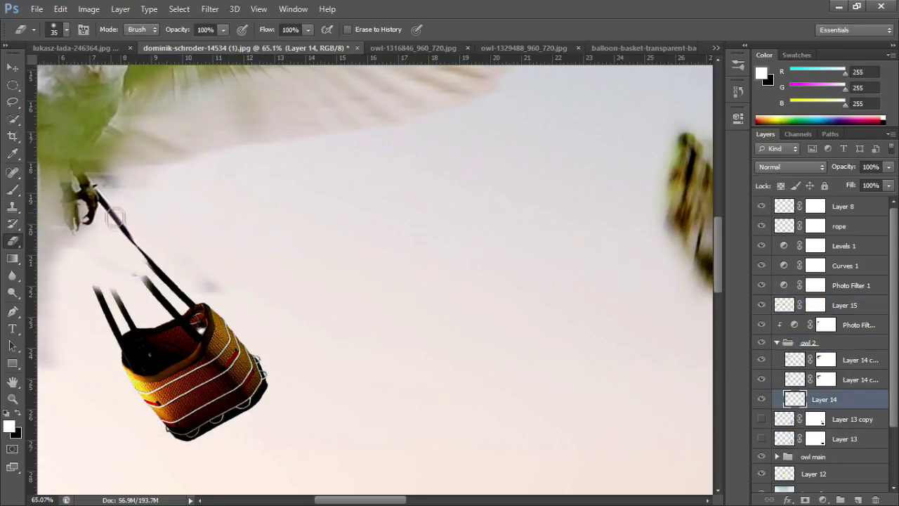
pyautogui.click(12, 276)
pyautogui.press('s')
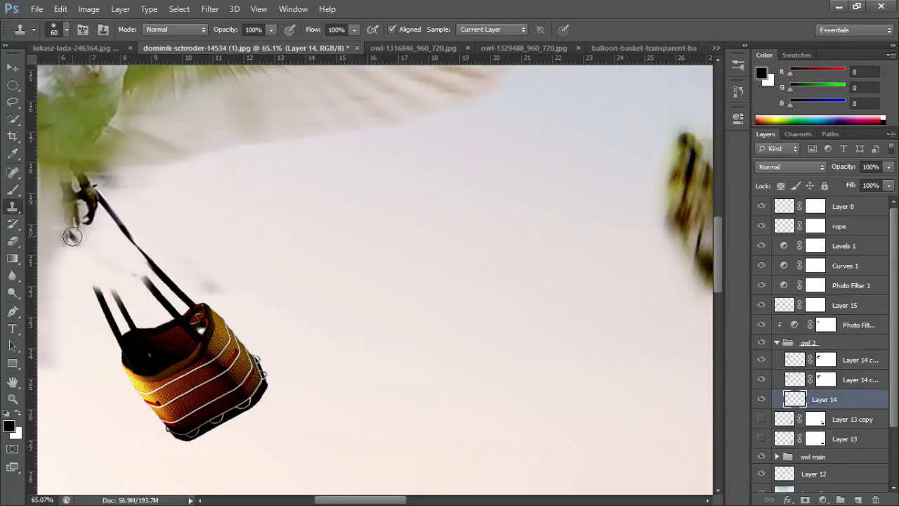
pyautogui.hotkey('ctrl', 'j')
pyautogui.hotkey('ctrl', 't')
pyautogui.moveTo(249, 217)
pyautogui.mouseDown()
pyautogui.moveTo(100, 247)
pyautogui.moveTo(82, 262)
pyautogui.mouseUp()
pyautogui.hotkey('ctrl', 'alt', 't')
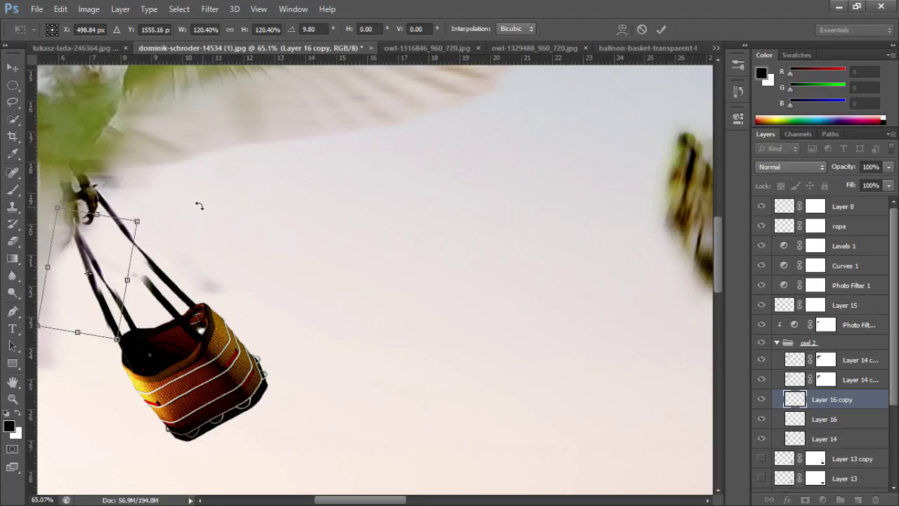
pyautogui.press('Return')
# Step: Add a flipped rope copy between talon and basket, trim overlaps, and group the rope layers
pyautogui.hotkey('ctrl', 'j')
pyautogui.hotkey('ctrl', 't')
pyautogui.moveTo(211, 232); pyautogui.dragTo(149, 264)
pyautogui.moveTo(142, 295); pyautogui.dragTo(143, 299)
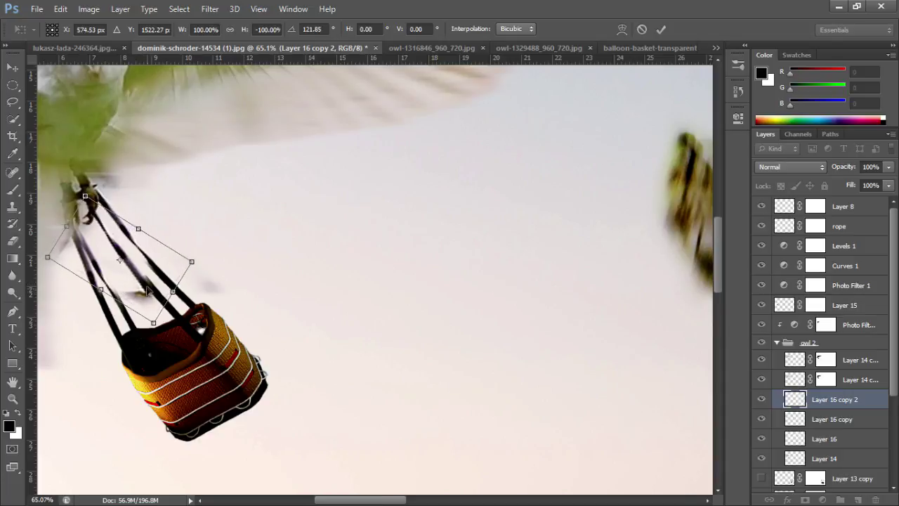
pyautogui.press('Return')
pyautogui.press('e')
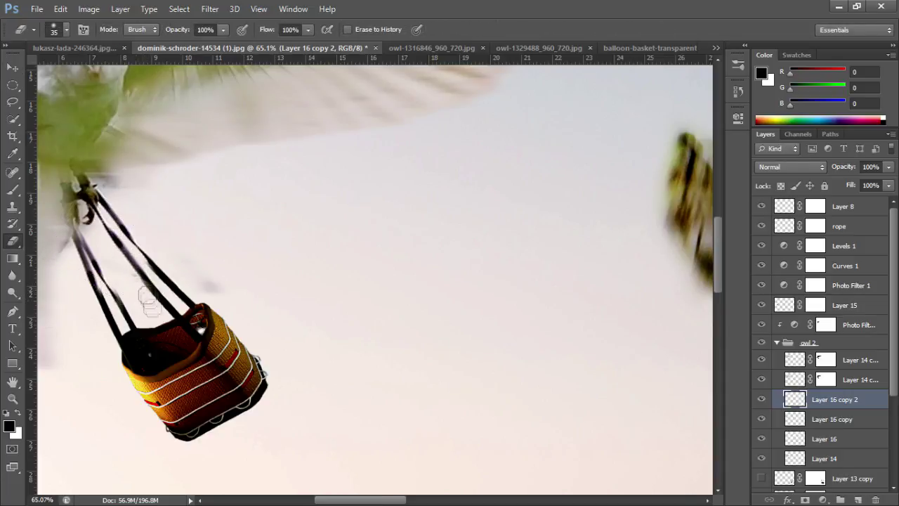
pyautogui.press('z')
pyautogui.moveTo(149, 299); pyautogui.dragTo(106, 298)
pyautogui.keyDown('shift'); pyautogui.click(825, 458); pyautogui.keyUp('shift')
pyautogui.hotkey('ctrl', 'g')
# Step: Name the rope group 'carry bag' and move basket Layer 14 above it
pyautogui.doubleClick(818, 398)
pyautogui.write('carry bas')
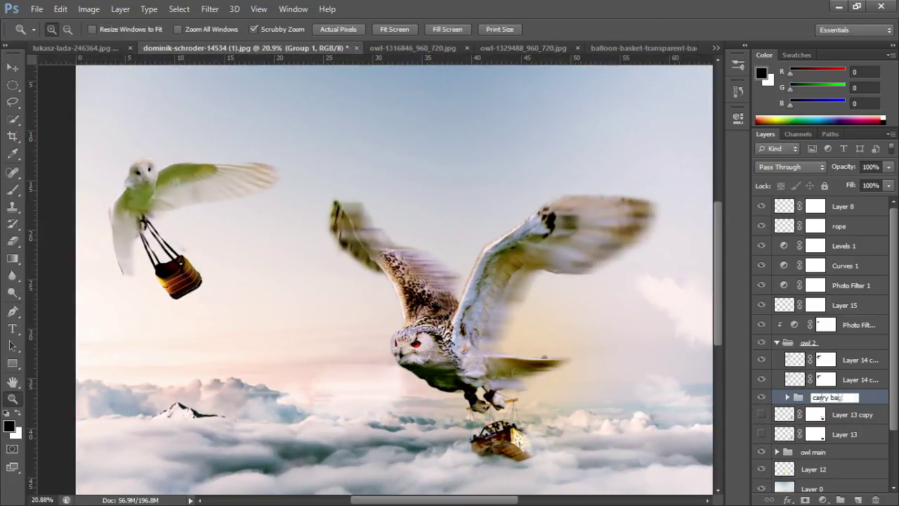
pyautogui.press('Return')
pyautogui.click(787, 397)
pyautogui.moveTo(834, 473); pyautogui.dragTo(825, 397)
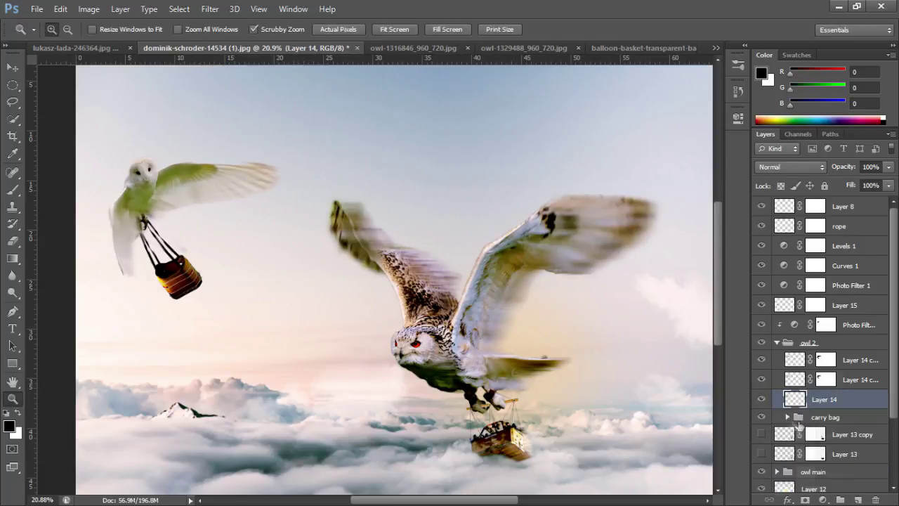
# Step: Scale down the carry bag group's basket and ropes
pyautogui.click(788, 417)
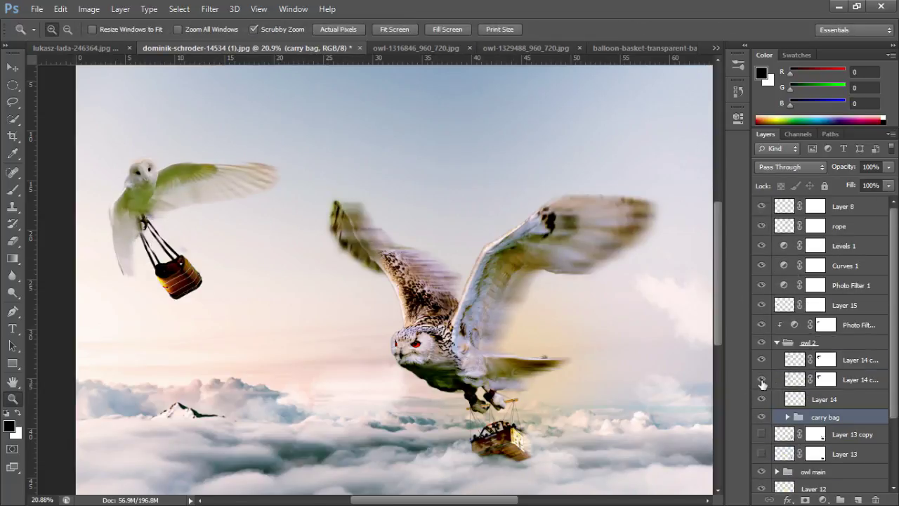
pyautogui.hotkey('ctrl', 't')
pyautogui.moveTo(190, 287); pyautogui.dragTo(181, 269)
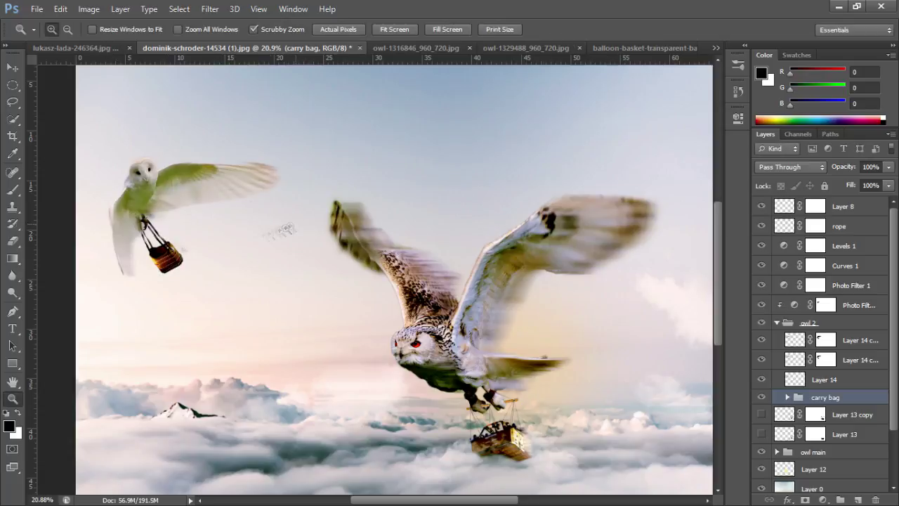
pyautogui.press('Return')
# Step: Add a layer mask to basket Layer 14 inside the carry bag group
pyautogui.click(788, 397)
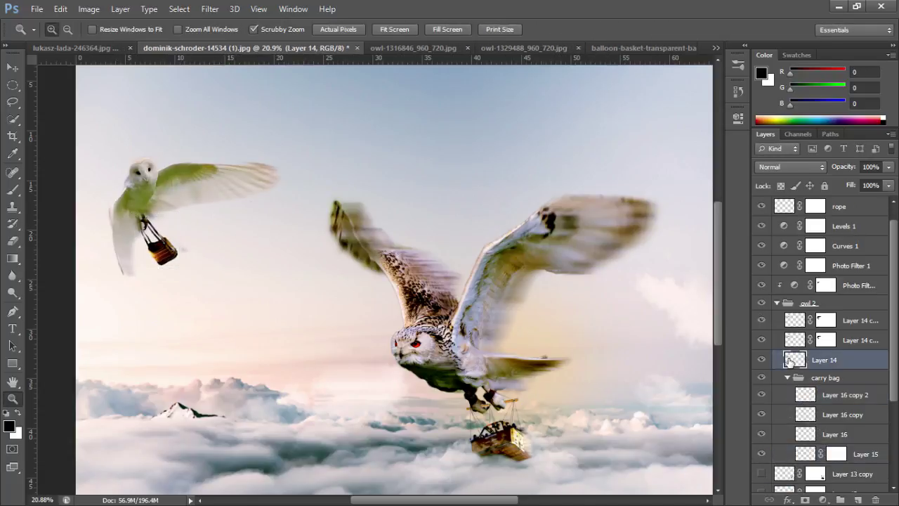
pyautogui.click(824, 340)
pyautogui.press('e')
pyautogui.scroll(5, 145, 226)
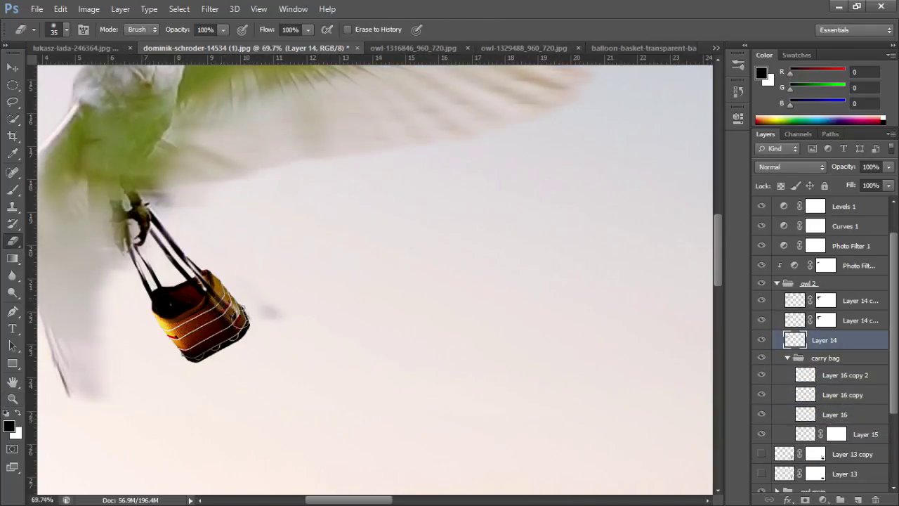
pyautogui.click(846, 375)
pyautogui.click(19, 65)
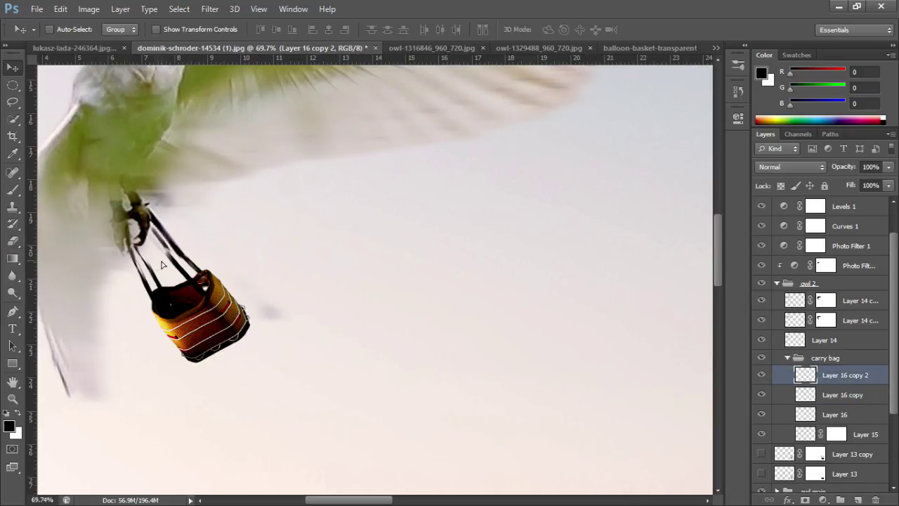
pyautogui.click(824, 340)
pyautogui.click(806, 500)
pyautogui.press('b')
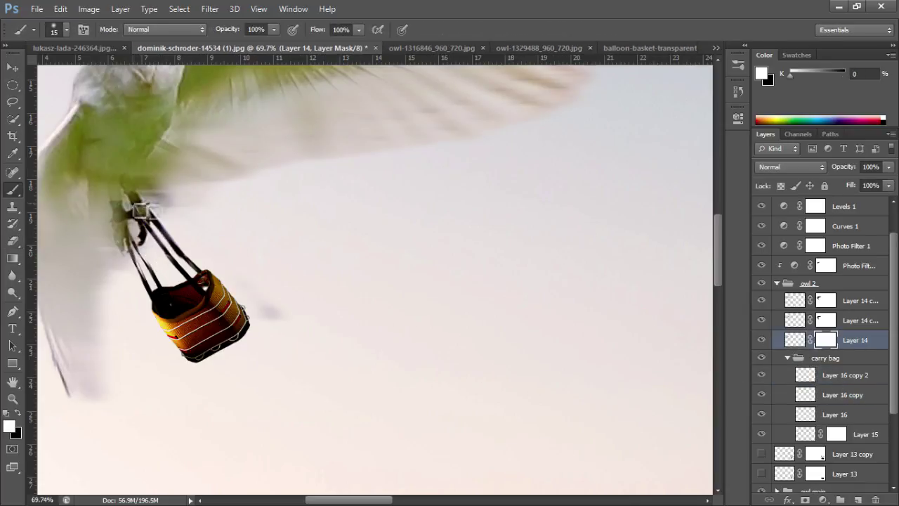
# Step: Zoom in on the two owls and nudge the basket slightly down and right
pyautogui.press('z')
pyautogui.scroll(-3, 297, 297)
pyautogui.scroll(2, 297, 297)
pyautogui.click(787, 357)
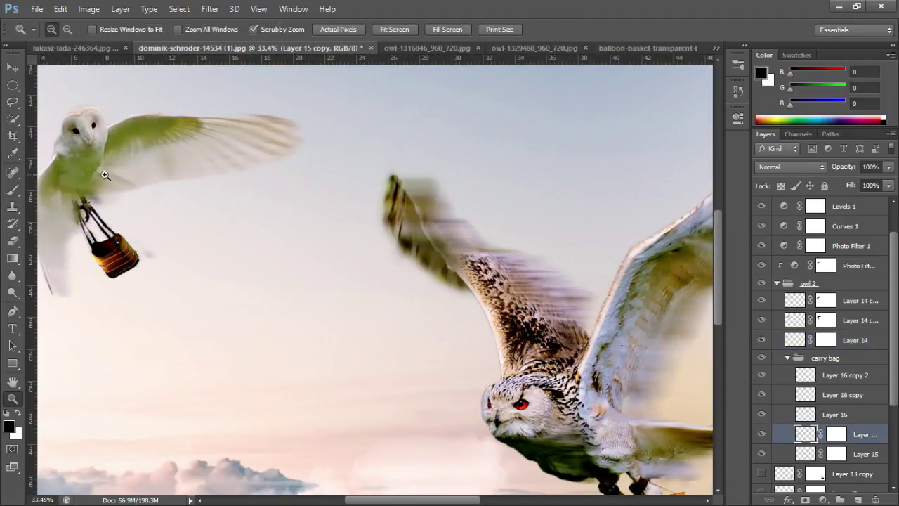
pyautogui.press('v')
pyautogui.moveTo(120, 257); pyautogui.dragTo(128, 263)
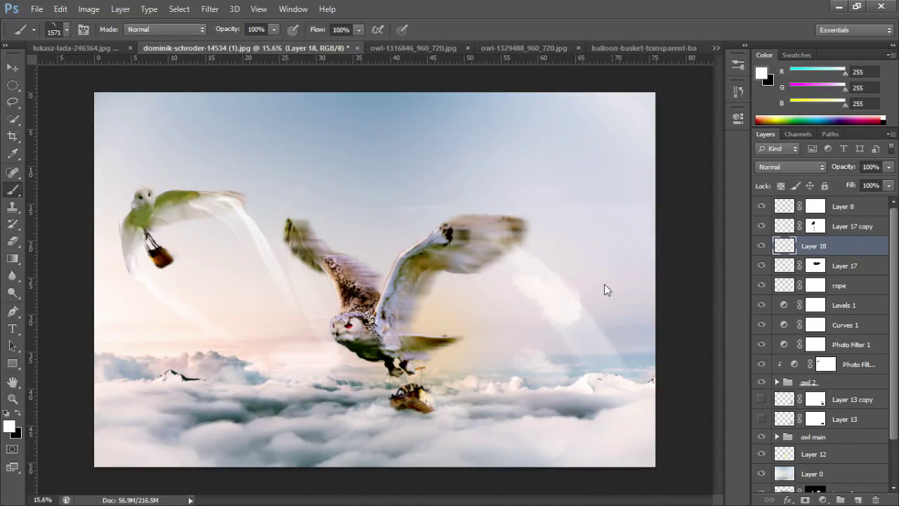
# Step: Paint white light rays over the left owl's wing and fade them to 40% opacity
pyautogui.moveTo(232, 231); pyautogui.dragTo(195, 214)
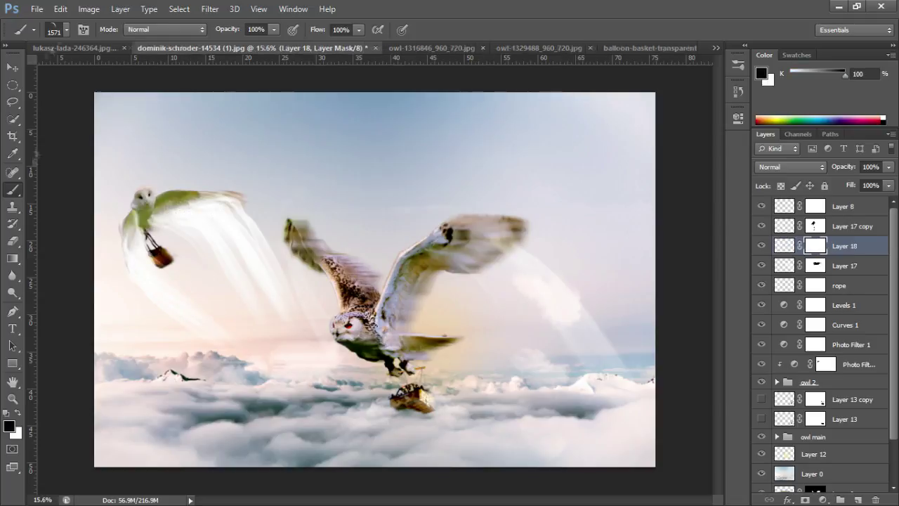
pyautogui.moveTo(888, 166); pyautogui.dragTo(852, 177)
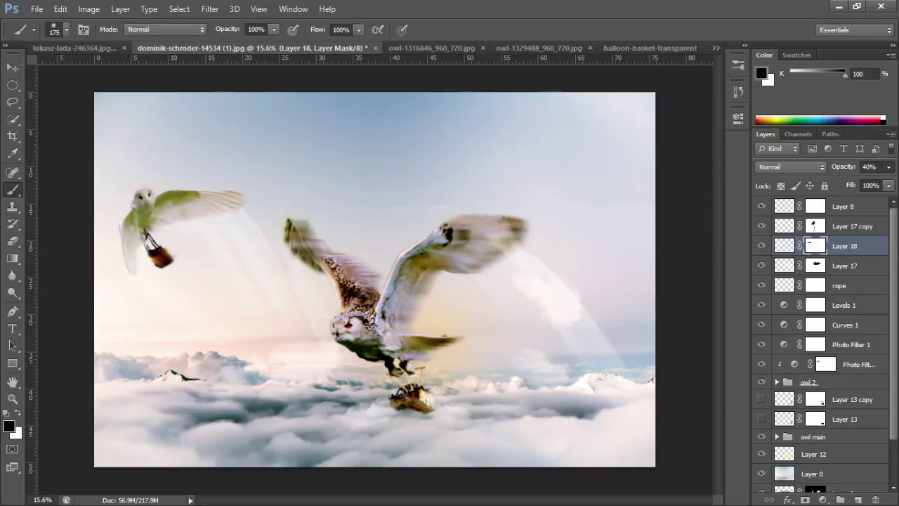
# Step: Group the light-ray layers as 'air' and move the group beneath Layer 13
pyautogui.press('z')
pyautogui.click(843, 206)
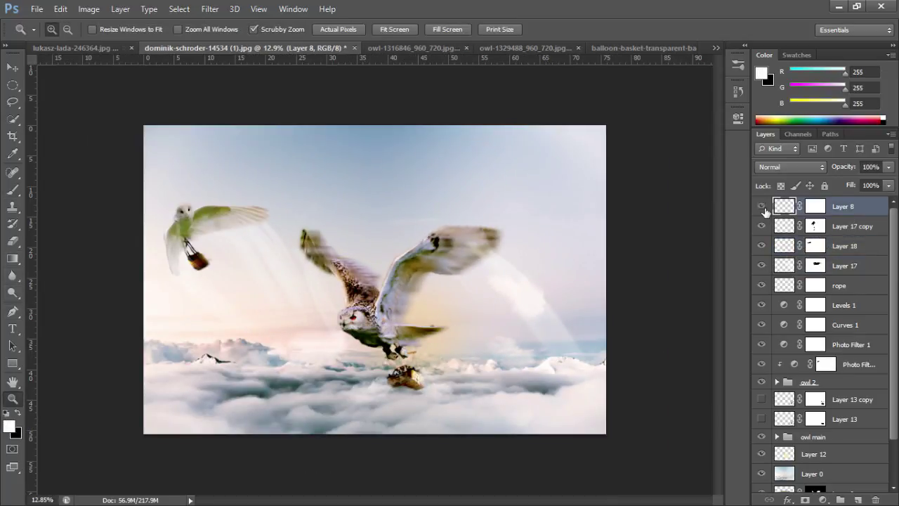
pyautogui.keyDown('shift'); pyautogui.click(843, 266); pyautogui.keyUp('shift')
pyautogui.hotkey('ctrl', 'g')
pyautogui.moveTo(815, 207); pyautogui.dragTo(815, 351)
# Step: Scale and position Layer 13's distant owl just above the clouds
pyautogui.keyDown('ctrl'); pyautogui.click(784, 340); pyautogui.keyUp('ctrl')
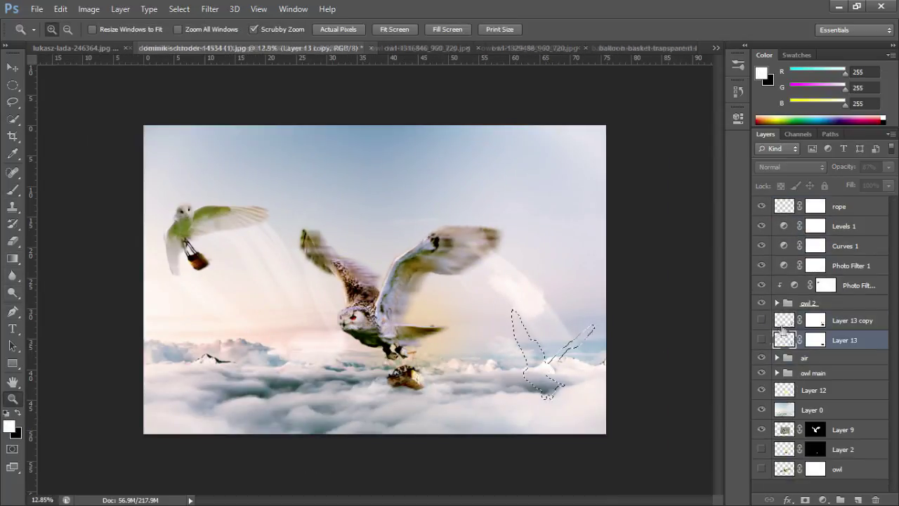
pyautogui.moveTo(761, 320); pyautogui.dragTo(762, 340)
pyautogui.hotkey('ctrl', 't')
pyautogui.moveTo(572, 371)
pyautogui.mouseDown()
pyautogui.moveTo(592, 321)
pyautogui.moveTo(281, 358)
pyautogui.moveTo(569, 379)
pyautogui.mouseUp()
pyautogui.press('Return')
pyautogui.press('b')
# Step: Group the distant owl layers with a clipped Brightness/Contrast and give Group 1 a mask
pyautogui.click(852, 321)
pyautogui.hotkey('ctrl', 'g')
pyautogui.press('v')
pyautogui.click(813, 338)
pyautogui.click(805, 499)
pyautogui.press('b')
# Step: Duplicate the distant owl pair and place the copy to the lower right
pyautogui.press('v')
pyautogui.click(861, 360)
pyautogui.keyDown('shift'); pyautogui.click(855, 379); pyautogui.keyUp('shift')
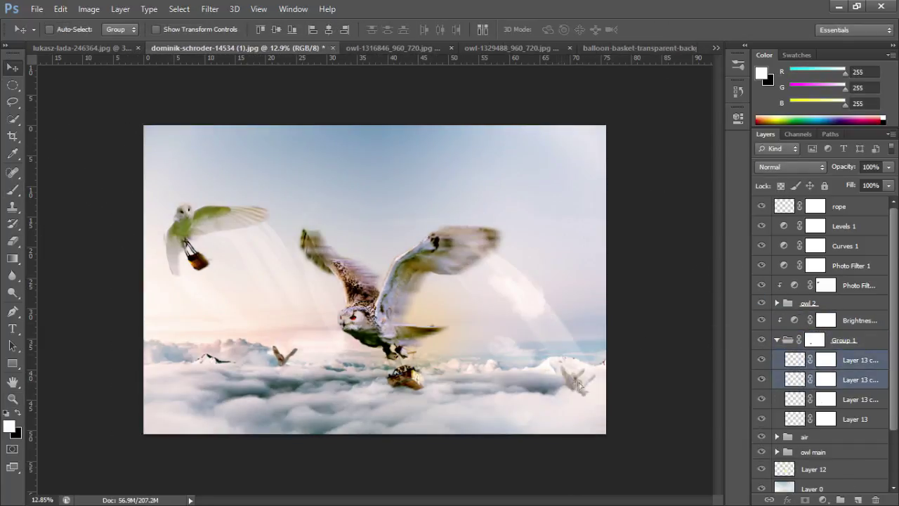
pyautogui.hotkey('ctrl', 't')
pyautogui.press('Return')
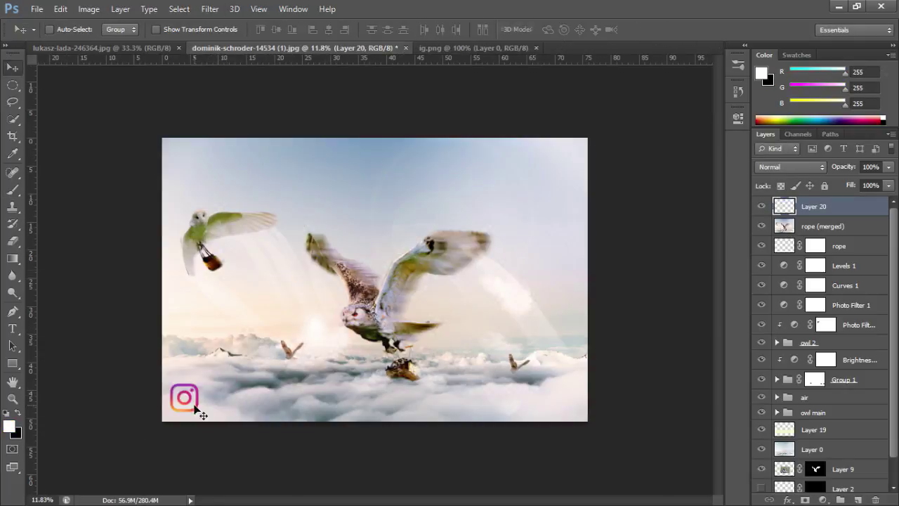
# Step: Write the creator's Instagram handle as text beside the logo in the lower-left corner
pyautogui.press('Return')
pyautogui.press('z')
pyautogui.moveTo(189, 393); pyautogui.dragTo(239, 394)
pyautogui.press('t')
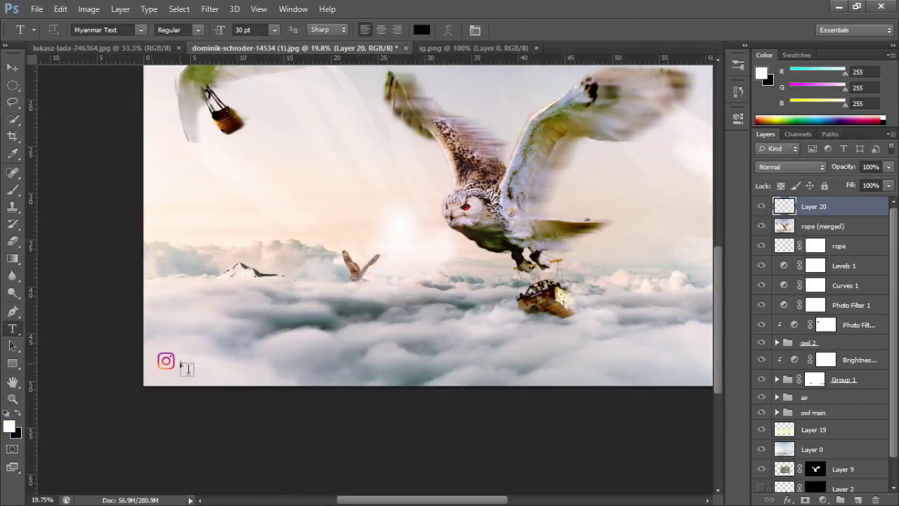
pyautogui.click(181, 359)
pyautogui.write('i_dat_oscar')
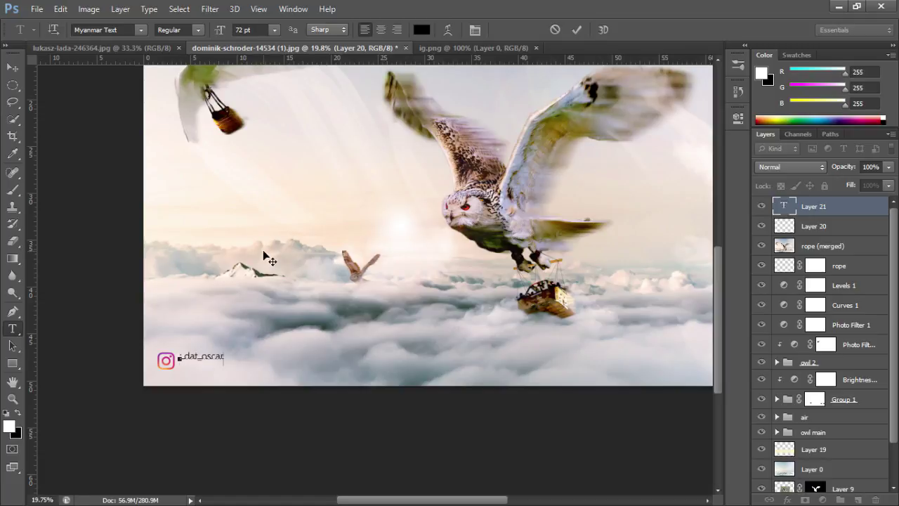
pyautogui.hotkey('ctrl', 'Return')
# Step: Enlarge the handle text, then fade it and the logo to 78% opacity
pyautogui.press('v')
pyautogui.hotkey('ctrl', 't')
pyautogui.moveTo(225, 365); pyautogui.dragTo(248, 372)
pyautogui.press('Return')
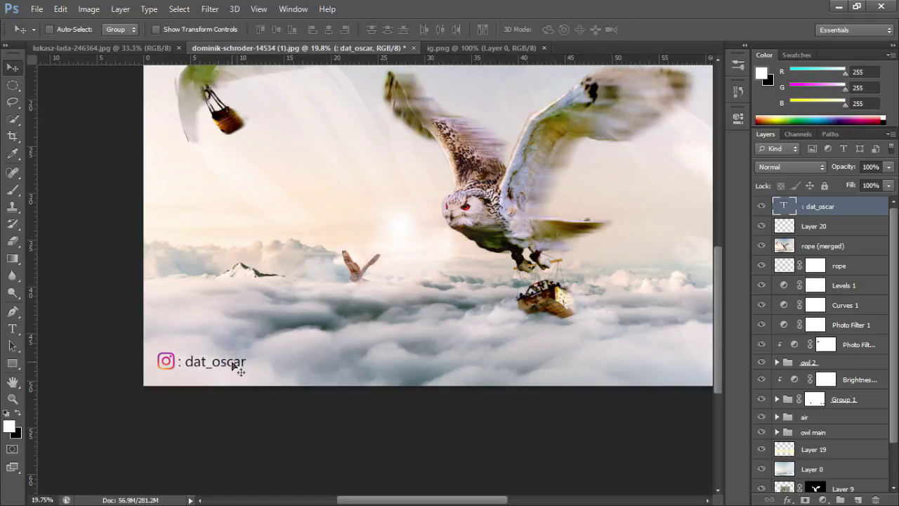
pyautogui.hotkey('shift', 'alt', '[')
pyautogui.press('4')
pyautogui.press('8')
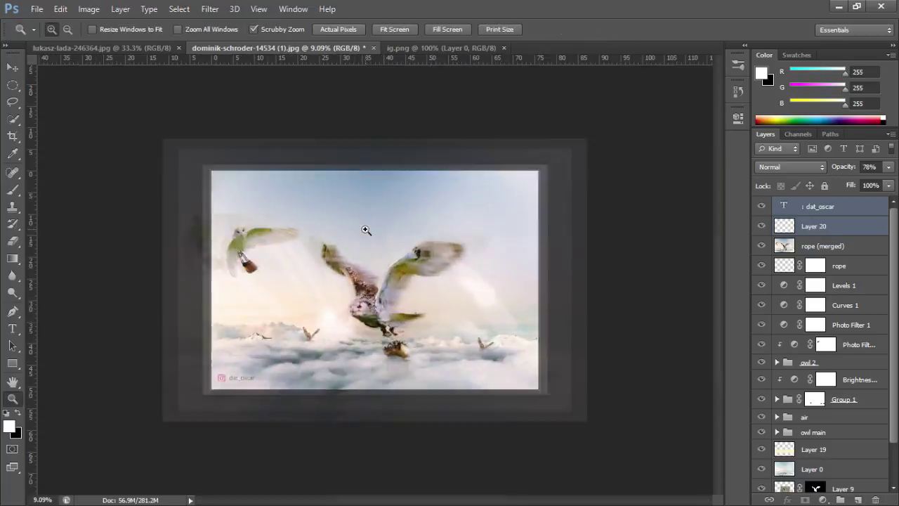